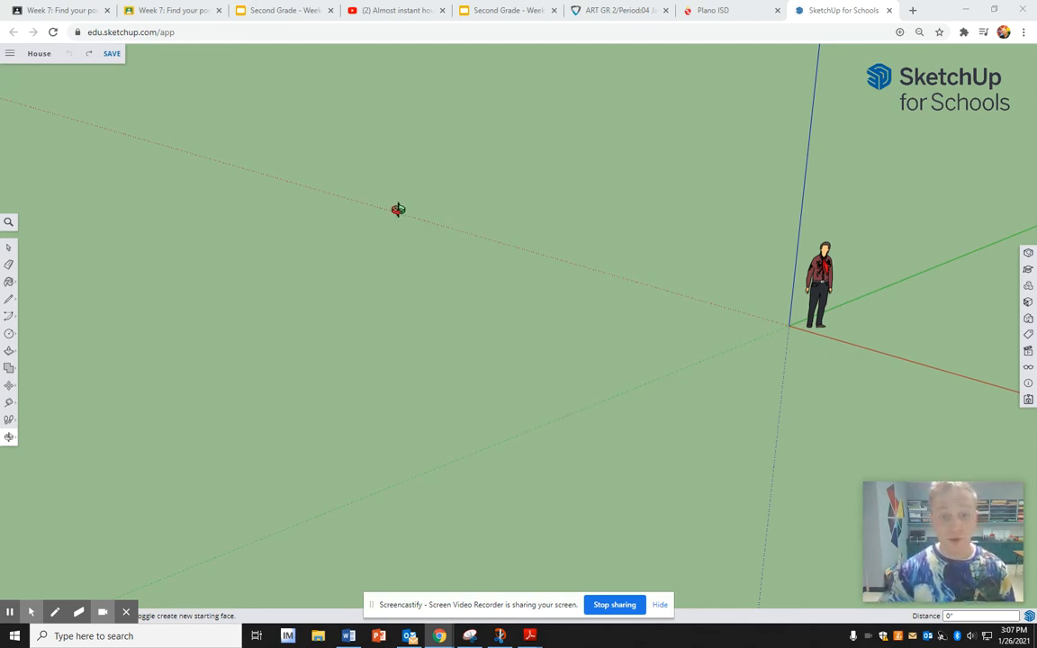
- Explore the empty scene around the axes origin and the standing figure by orbiting, panning and zooming
scroll(399, 216, up, 2)
scroll(401, 223, down, 4)
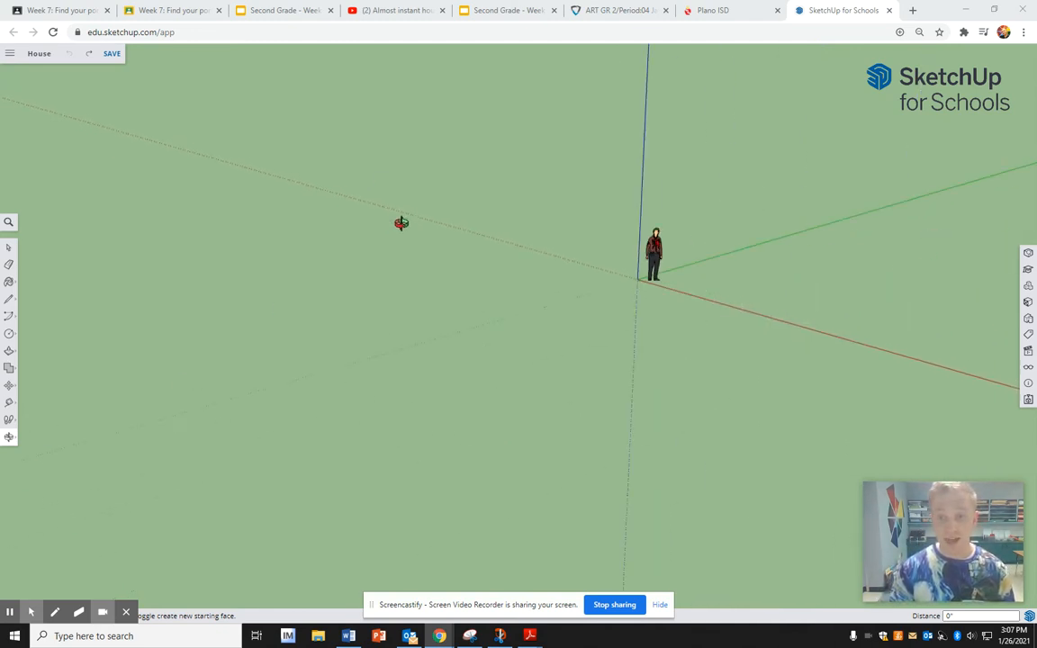
click(10, 438)
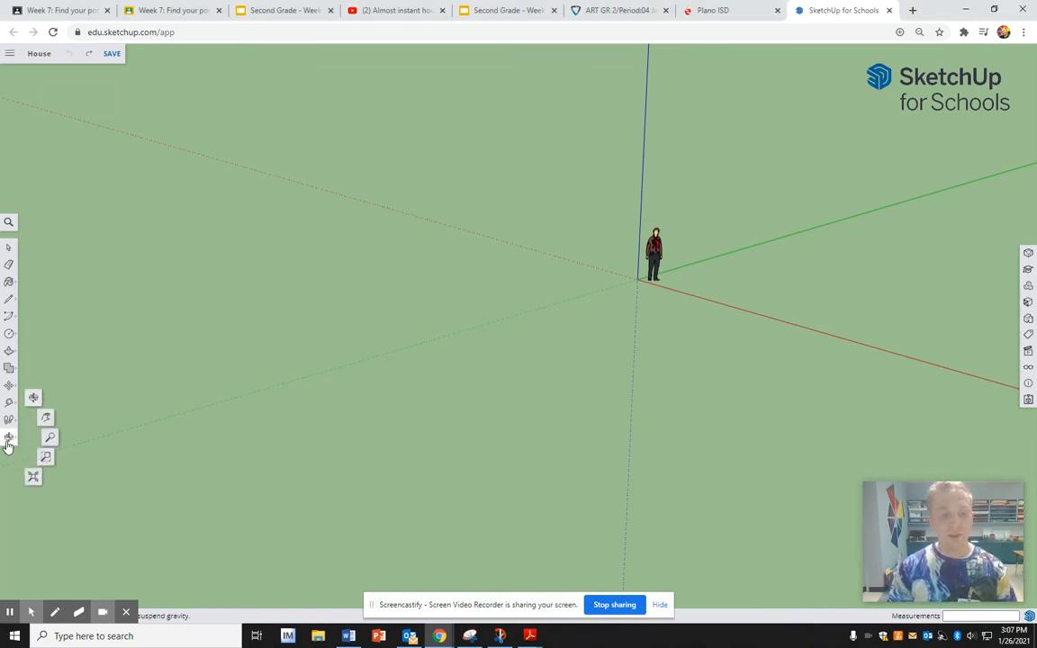
click(33, 399)
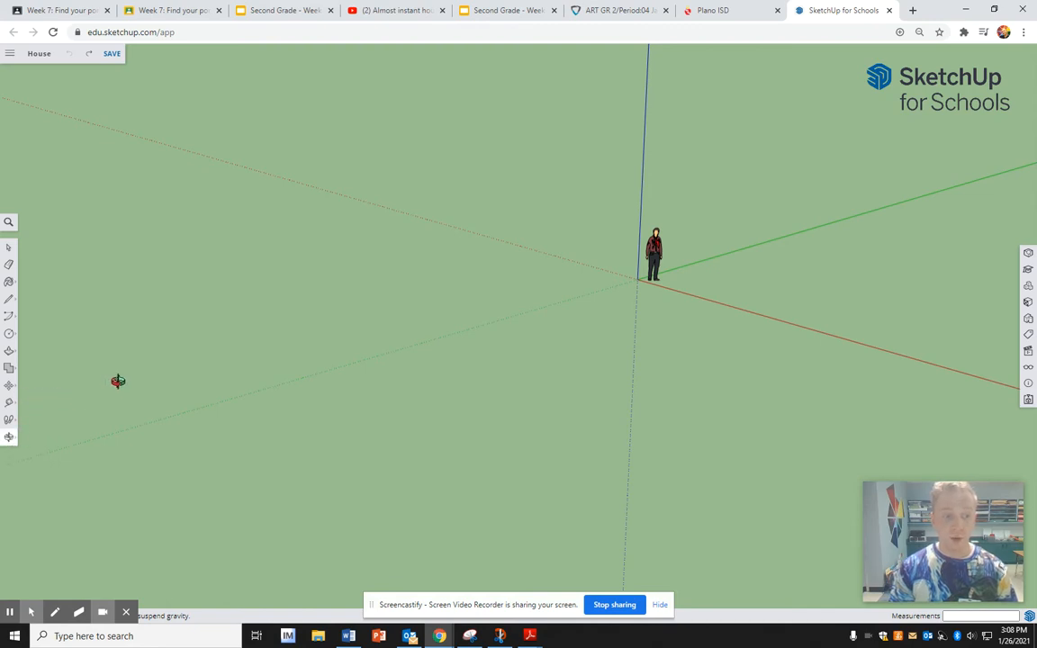
click(225, 247)
drag(227, 247, 630, 343)
click(9, 437)
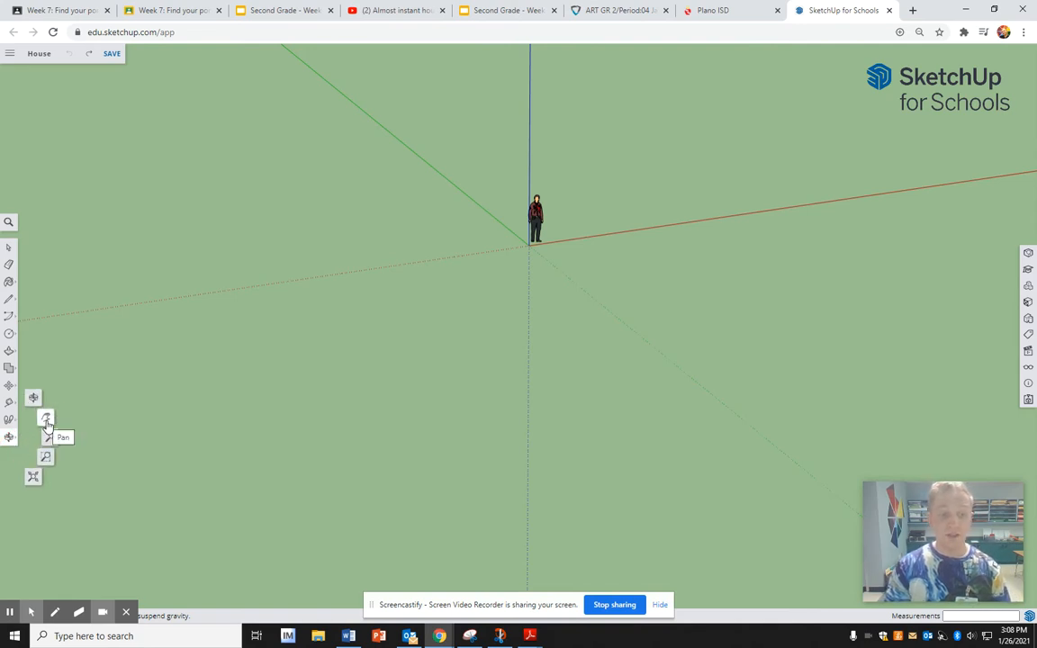
click(47, 421)
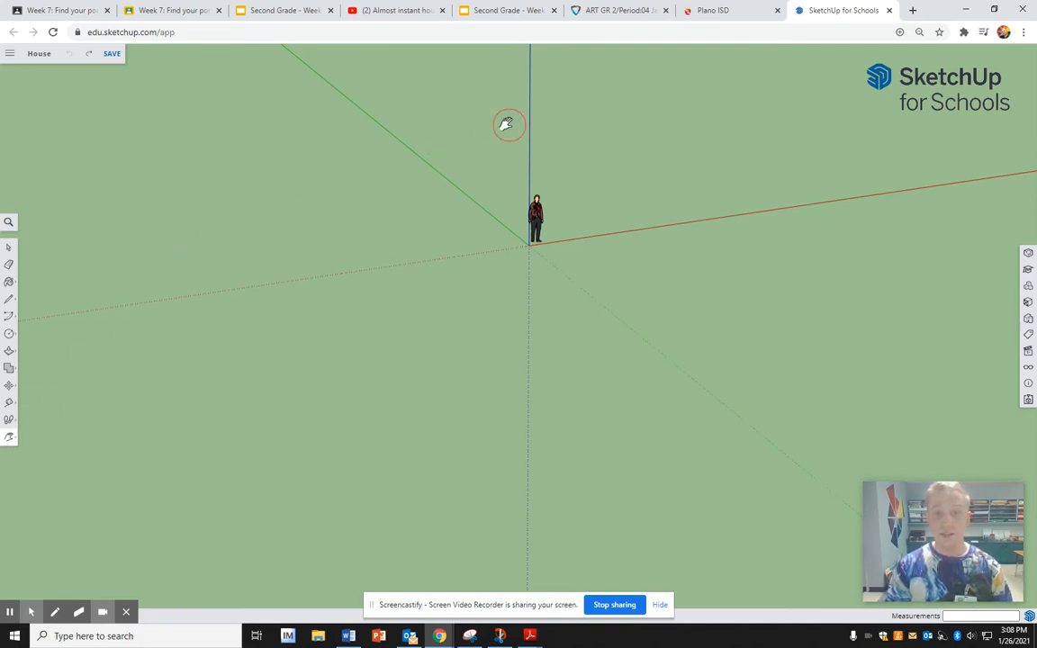
drag(507, 124, 495, 264)
drag(701, 398, 882, 256)
drag(810, 252, 625, 414)
drag(241, 342, 209, 272)
scroll(455, 366, up, 2)
scroll(456, 368, down, 3)
scroll(456, 368, up, 3)
click(8, 439)
click(33, 399)
drag(195, 342, 76, 422)
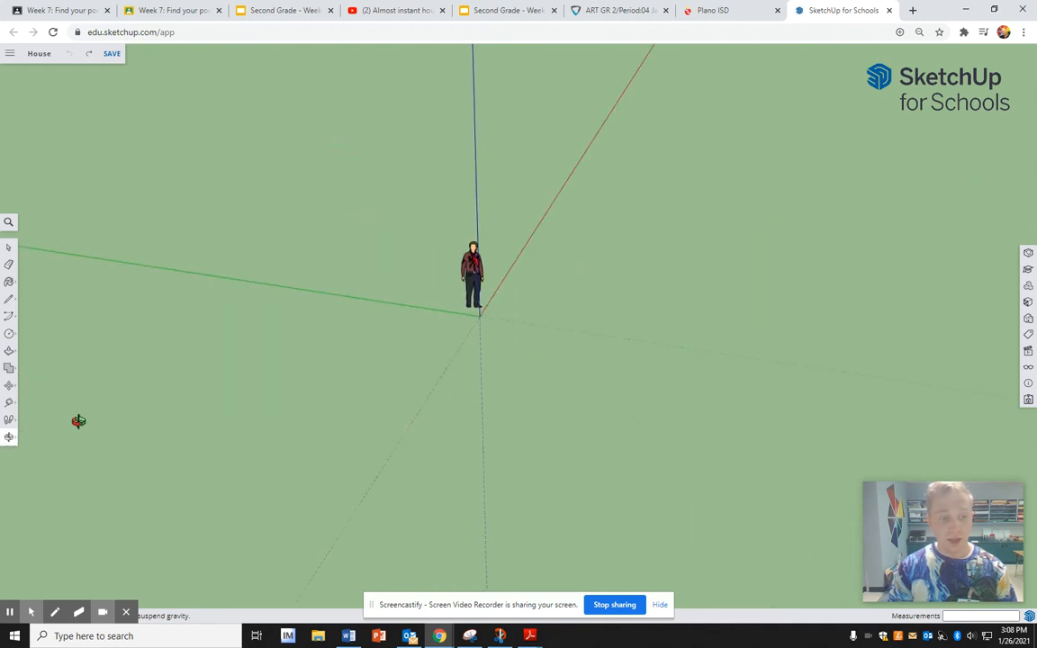
click(8, 438)
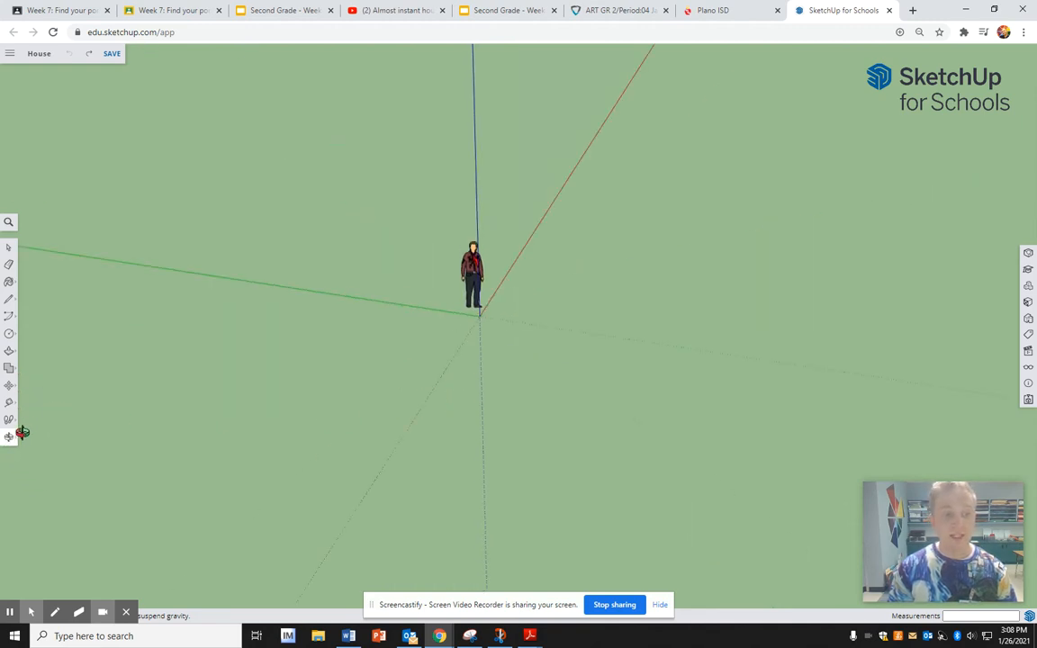
drag(183, 327, 531, 321)
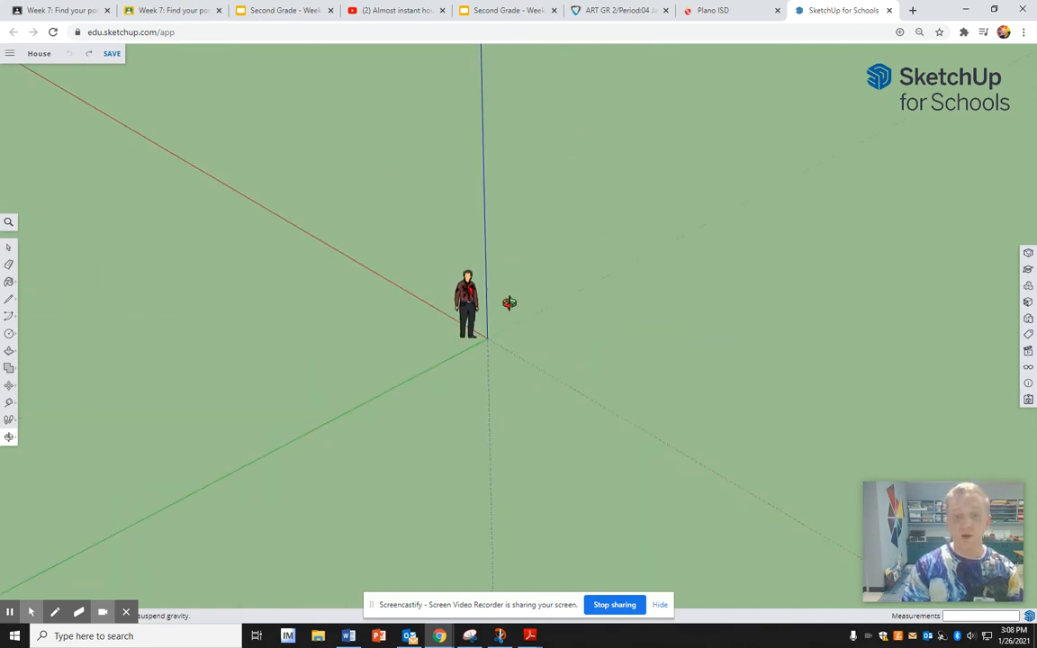
scroll(447, 309, up, 1)
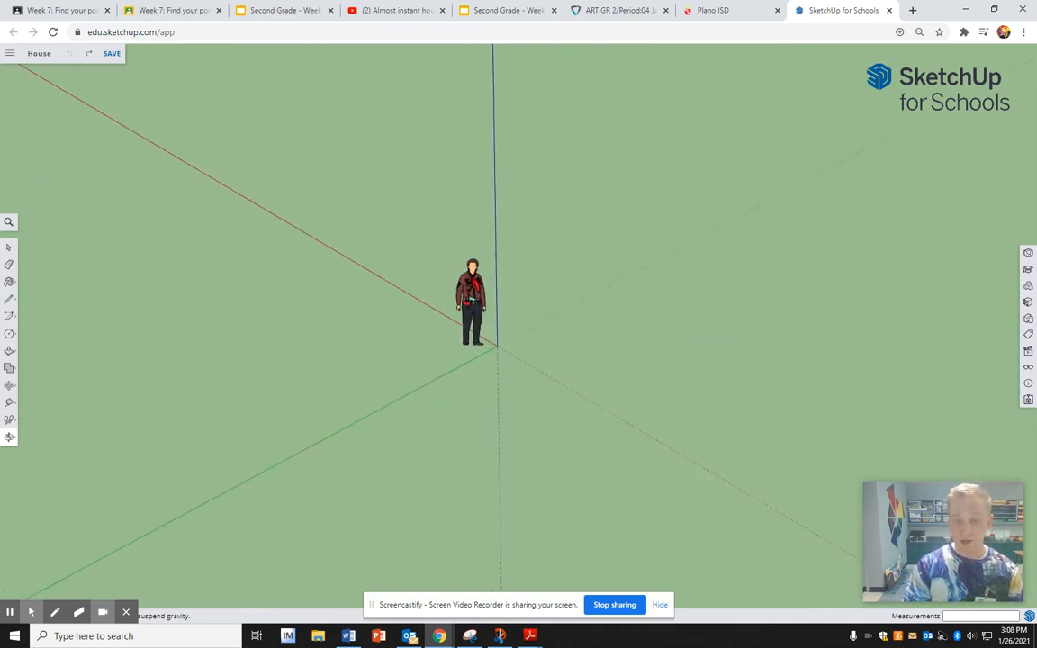
drag(250, 344, 738, 458)
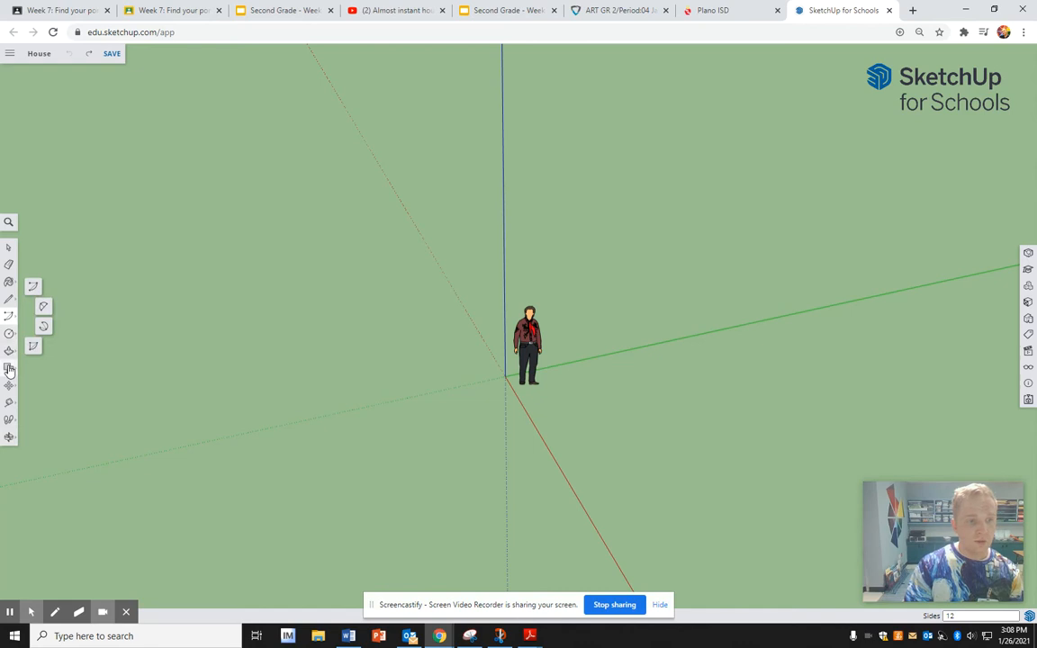
- Draw a ground rectangle about 21' 9" by 15' 7" with one corner at the origin
mouse_move(9, 367)
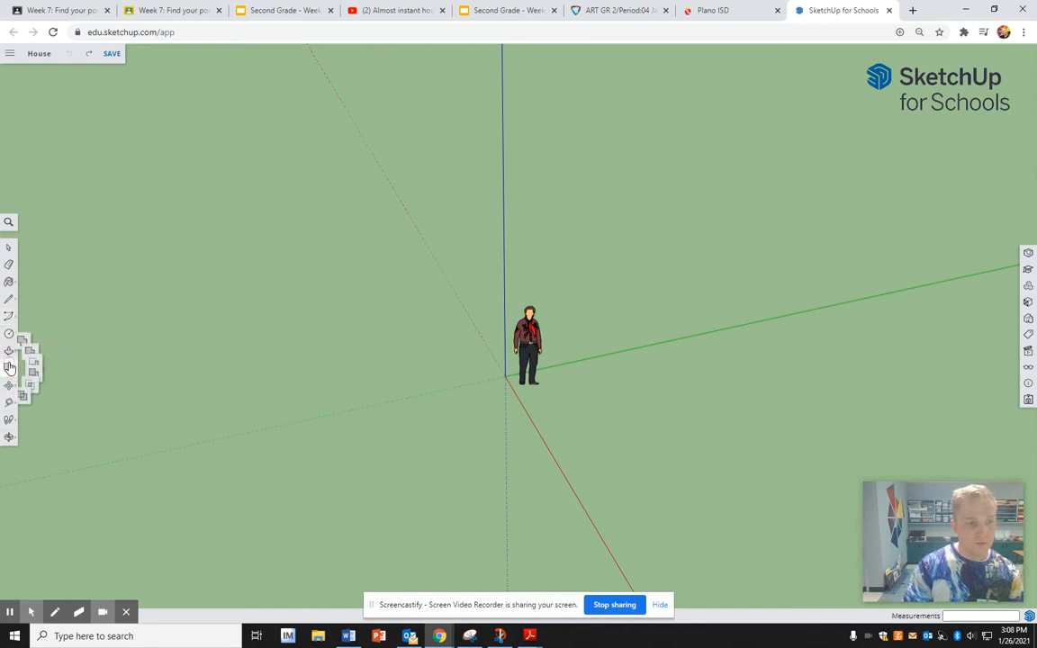
click(10, 335)
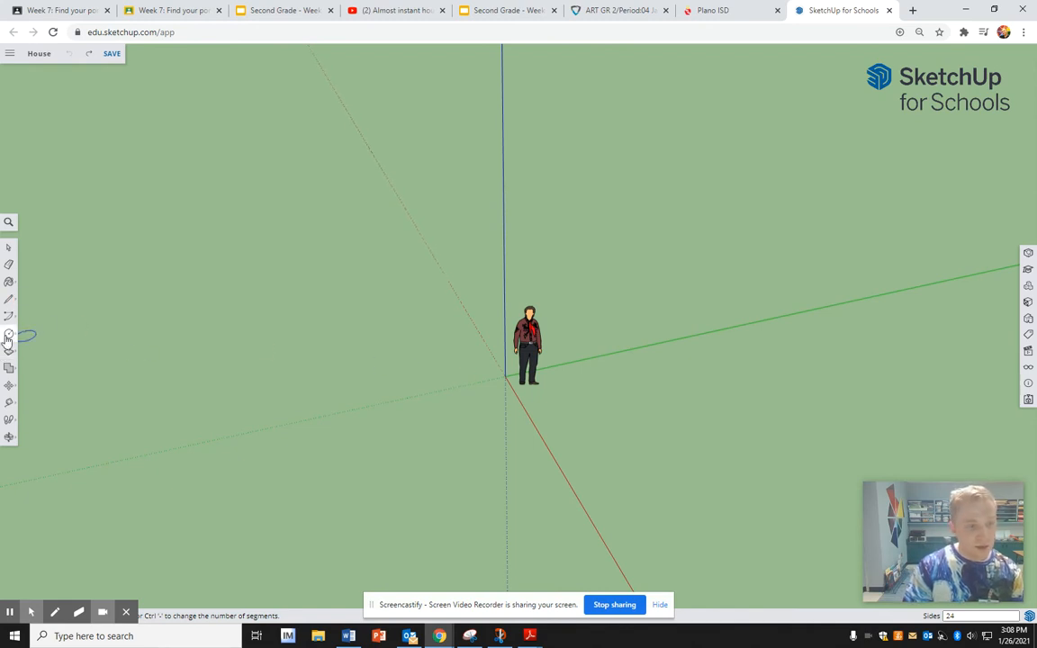
click(33, 297)
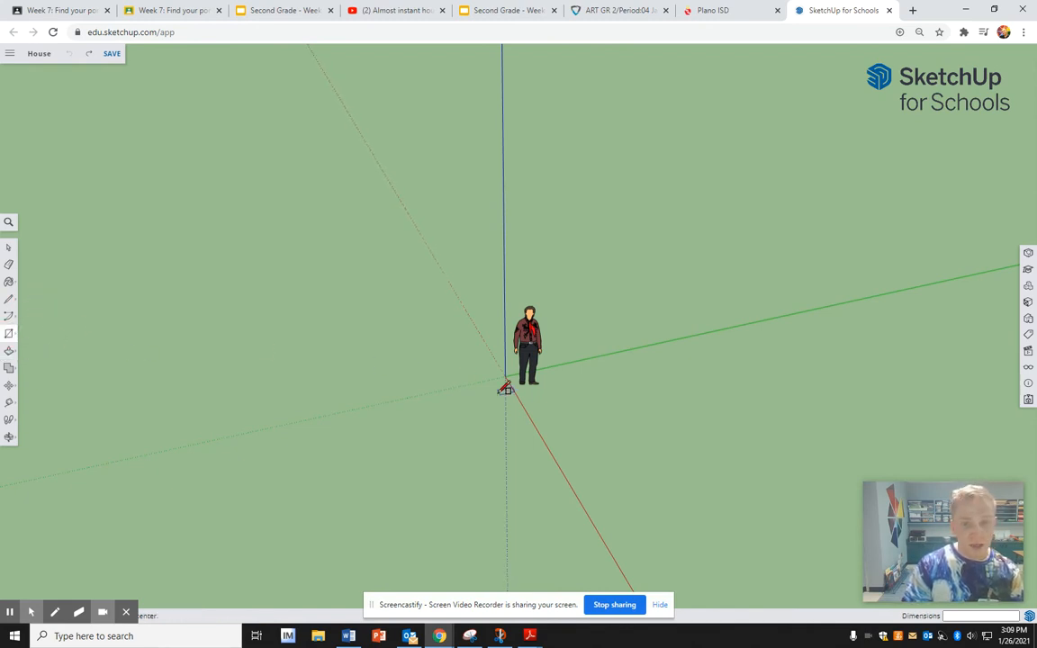
scroll(507, 378, up, 4)
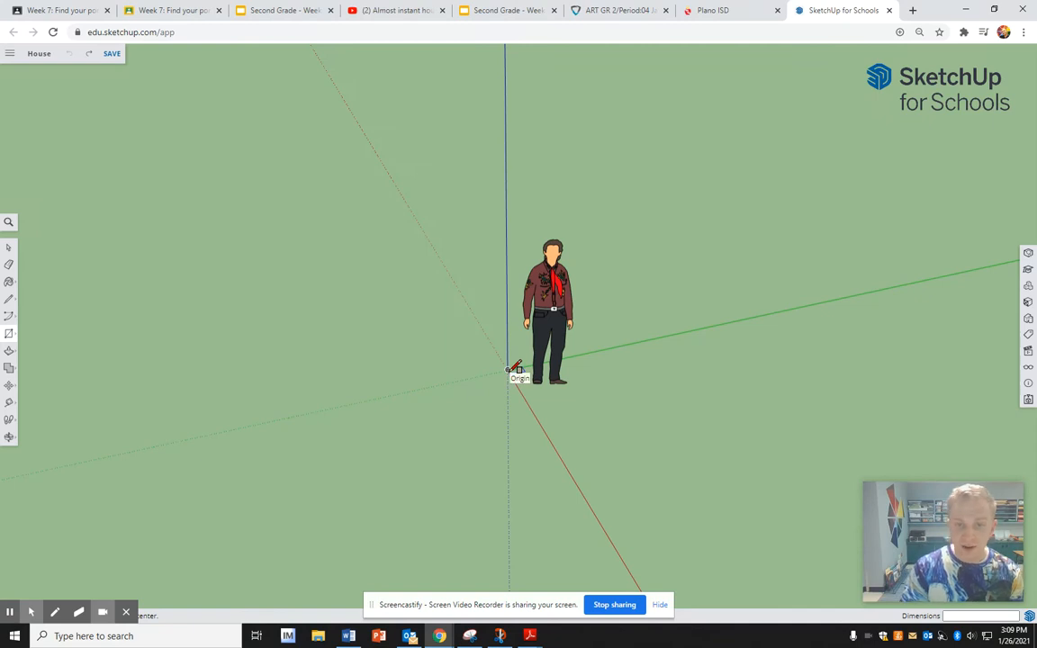
click(507, 370)
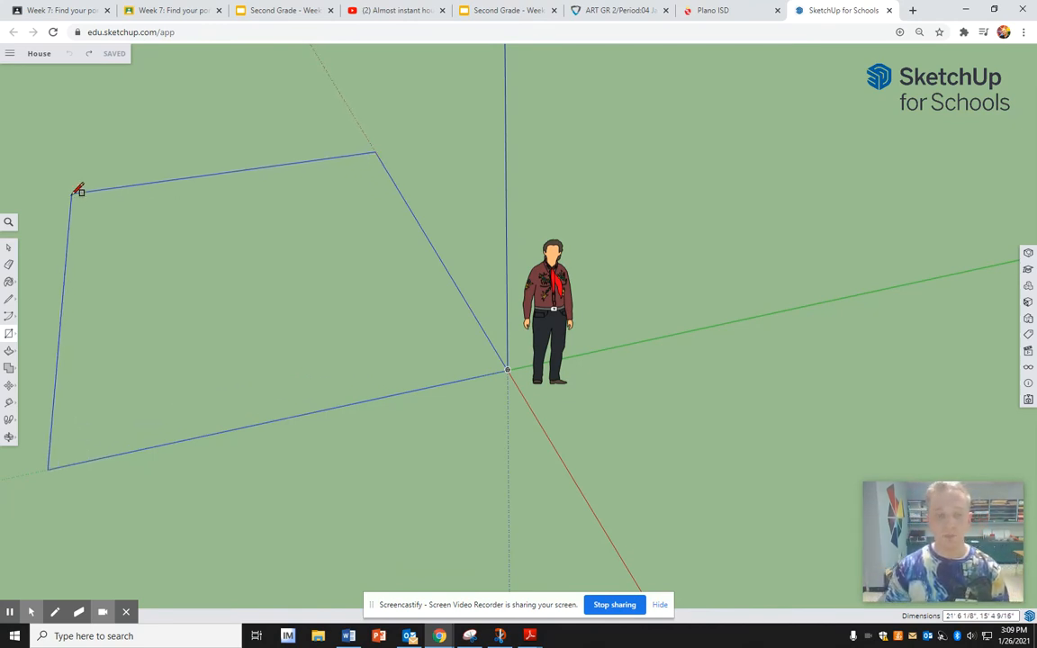
click(69, 193)
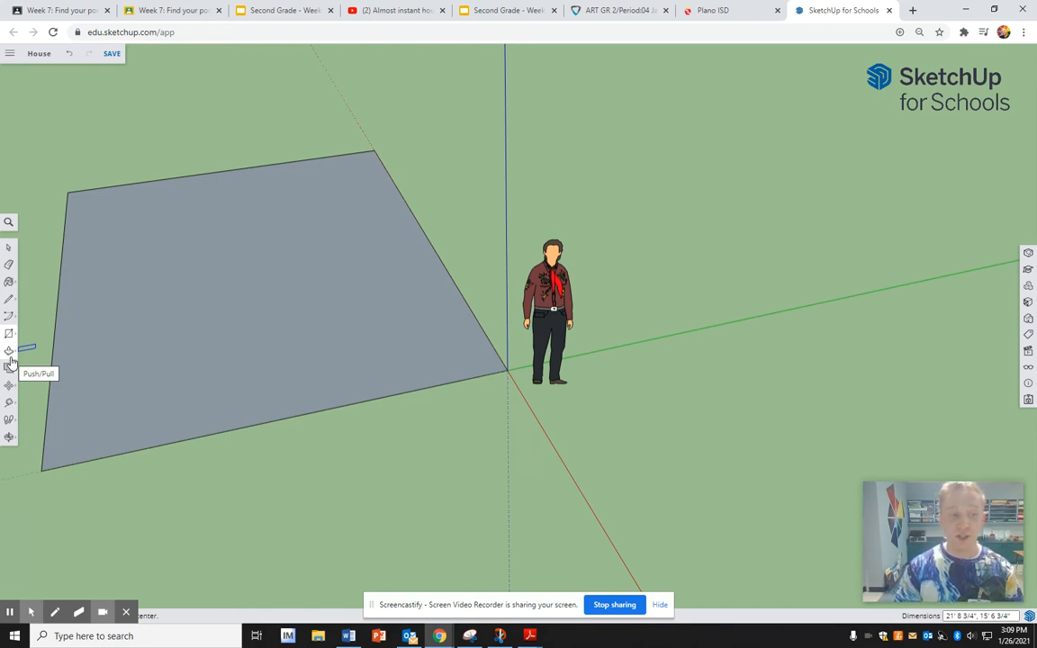
- Push/Pull the ground rectangle up about 9' 11", and raise the resulting box by about another 1' 6"
click(10, 353)
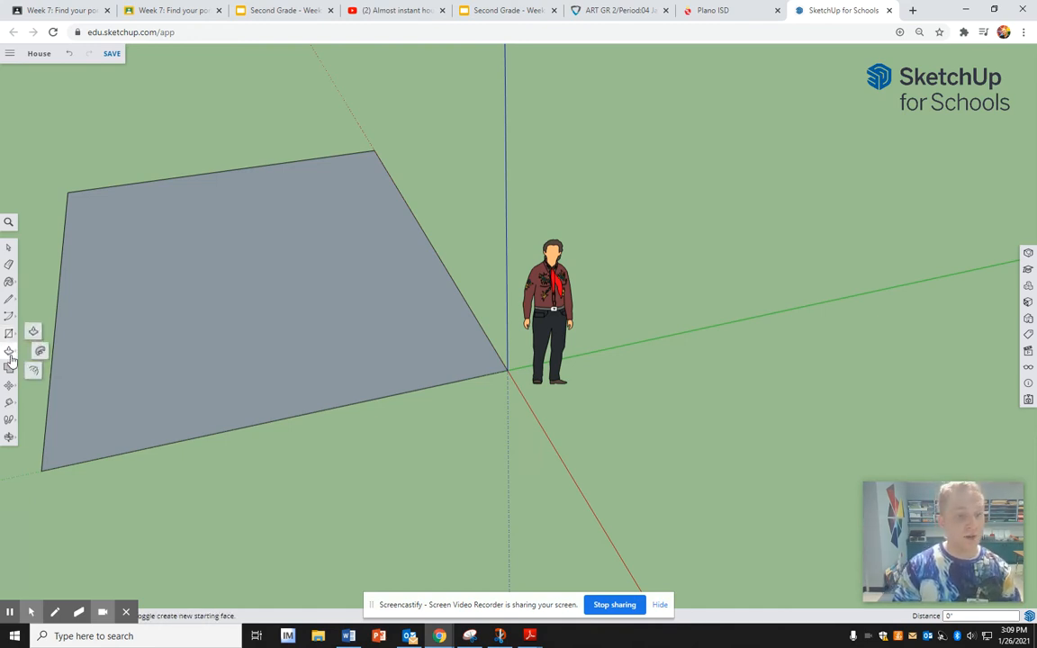
click(35, 334)
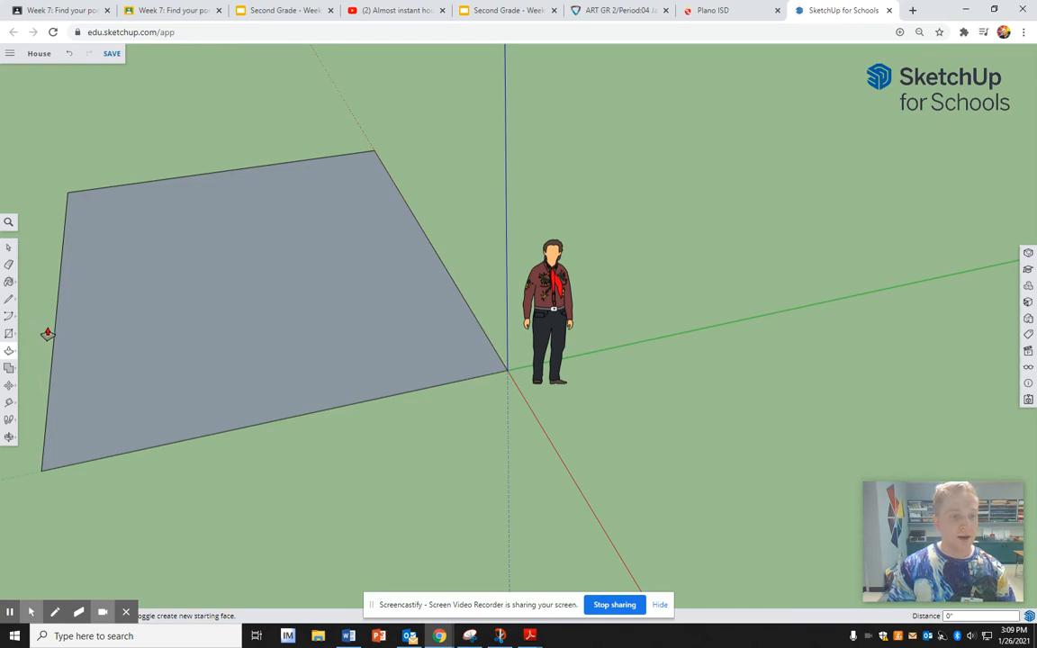
drag(172, 301, 183, 65)
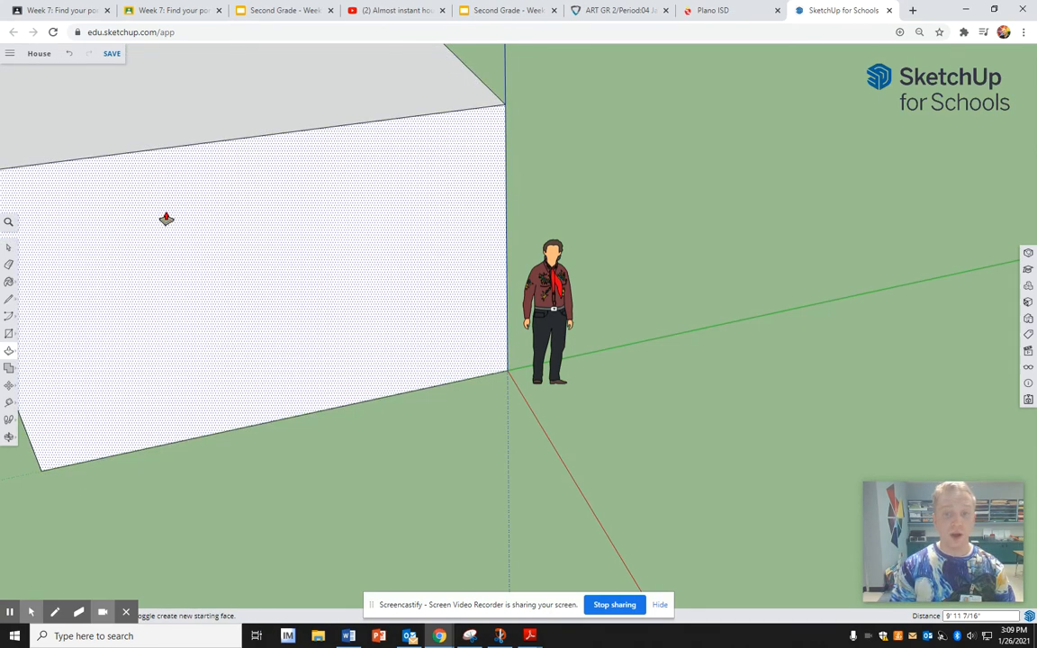
scroll(167, 219, down, 2)
drag(159, 144, 157, 46)
scroll(104, 420, down, 2)
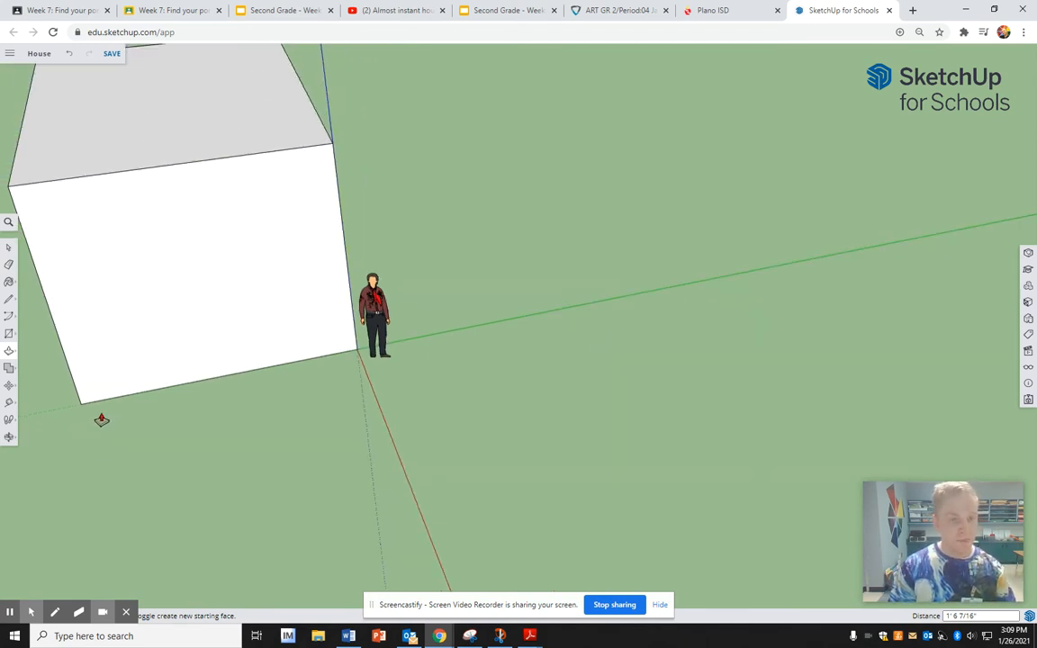
- Draw a window rectangle about 2' 11" by 5' 8" and a door rectangle about 3' 6" by 7' 9" on the front wall
click(8, 435)
click(49, 414)
drag(296, 430, 74, 557)
scroll(90, 376, up, 5)
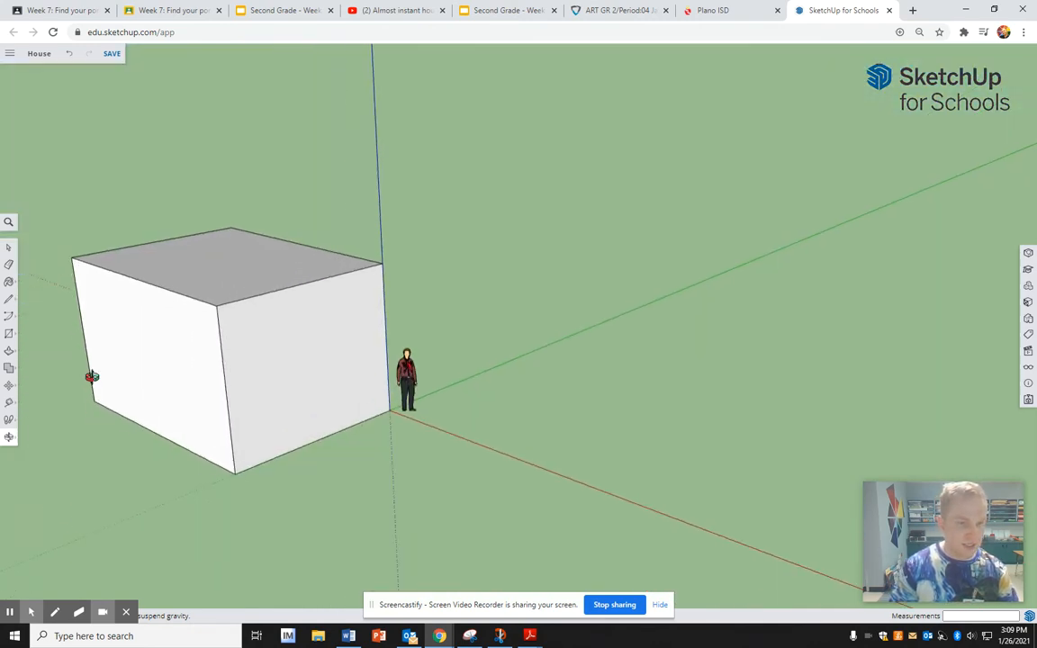
scroll(92, 376, up, 2)
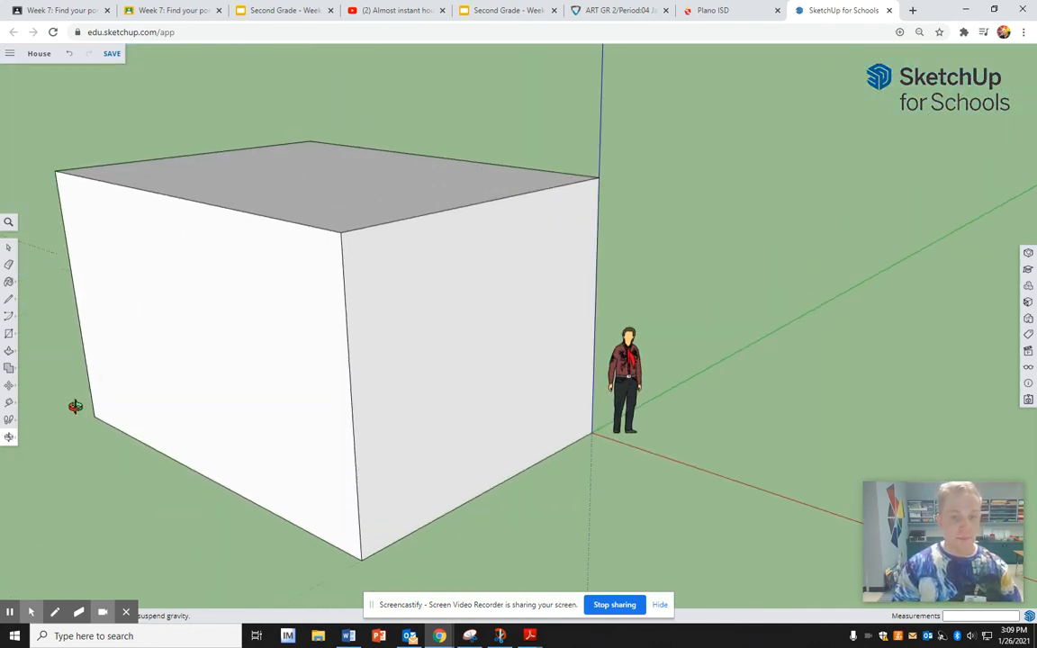
click(9, 336)
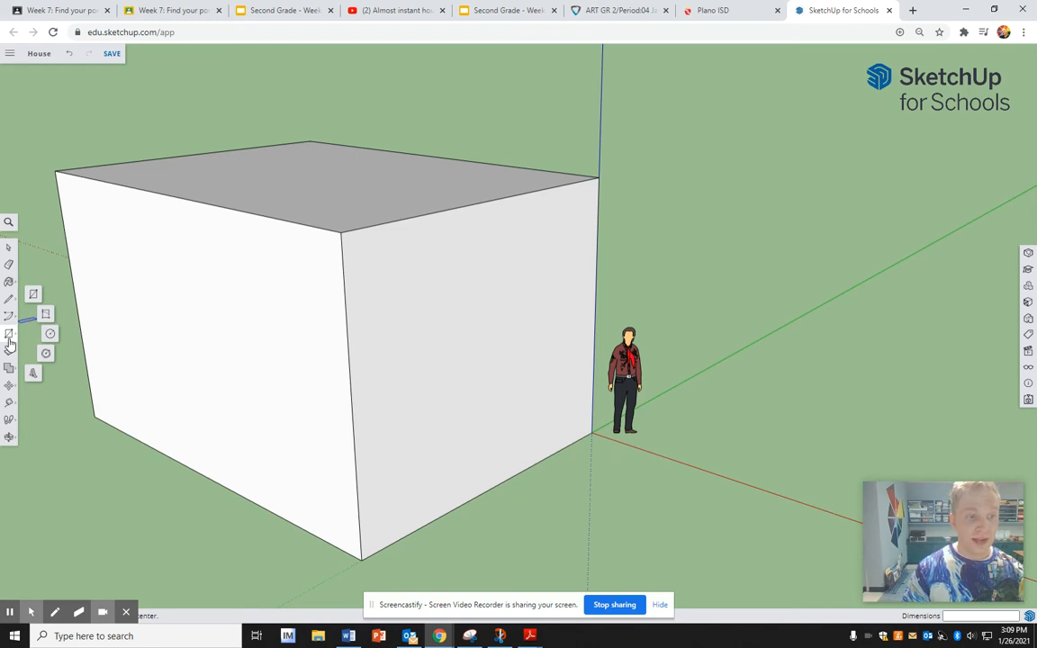
click(33, 298)
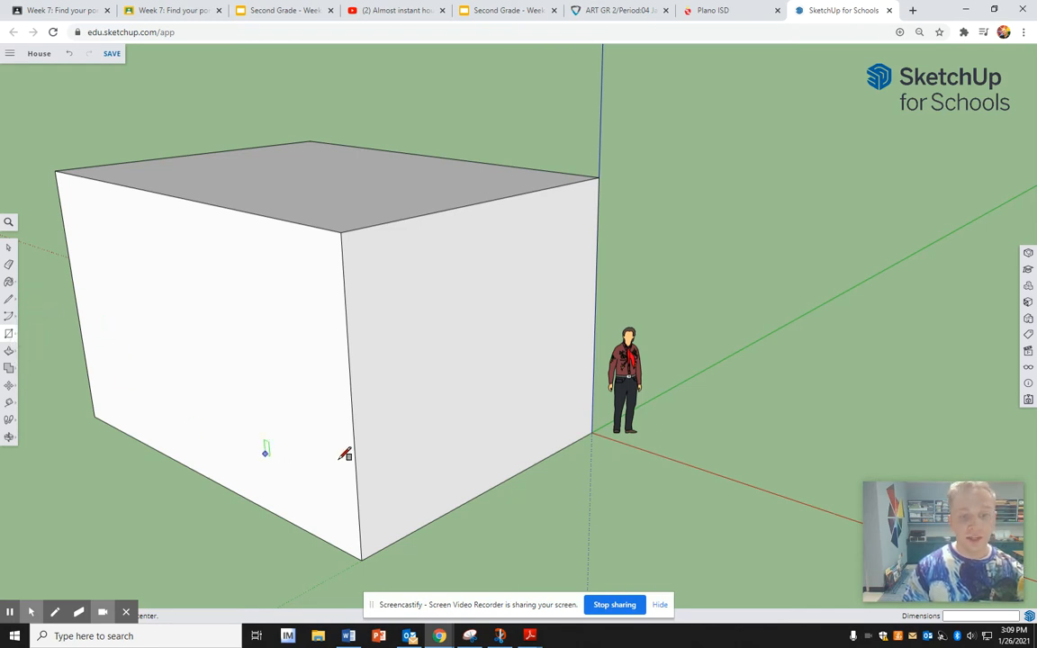
drag(378, 518, 427, 365)
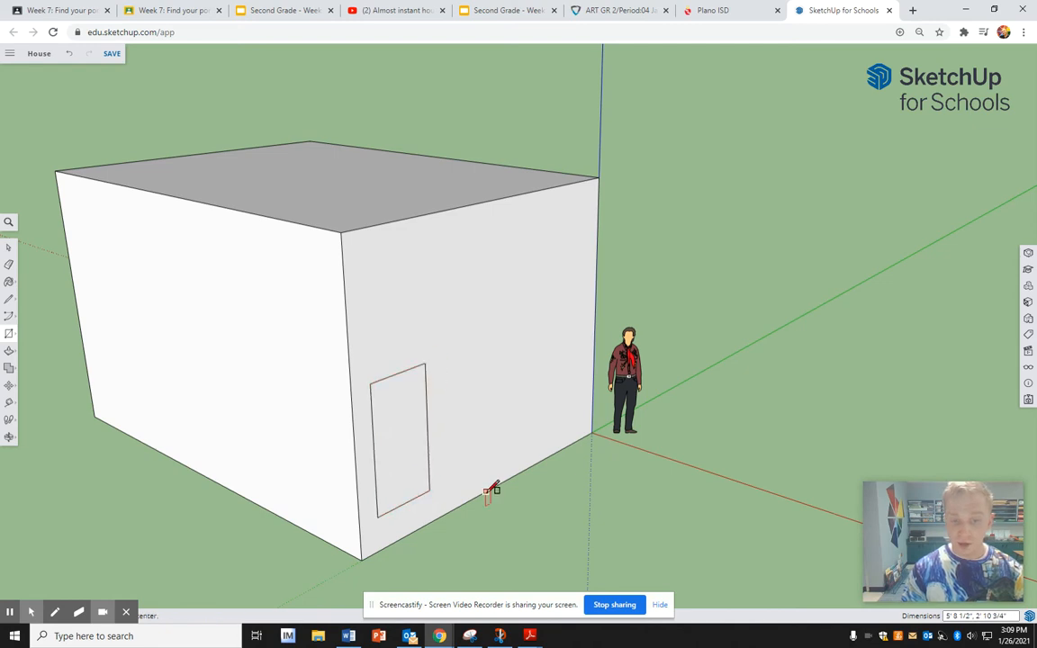
drag(487, 492, 536, 310)
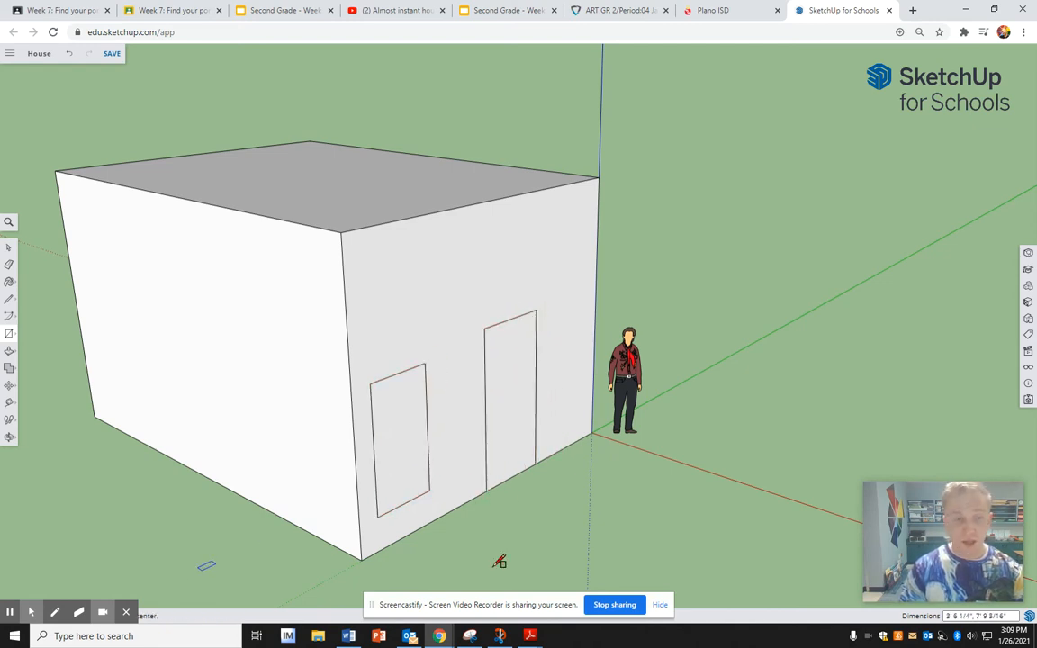
- Push the window rectangle about 7" and the door rectangle about 9" into the front wall
click(9, 352)
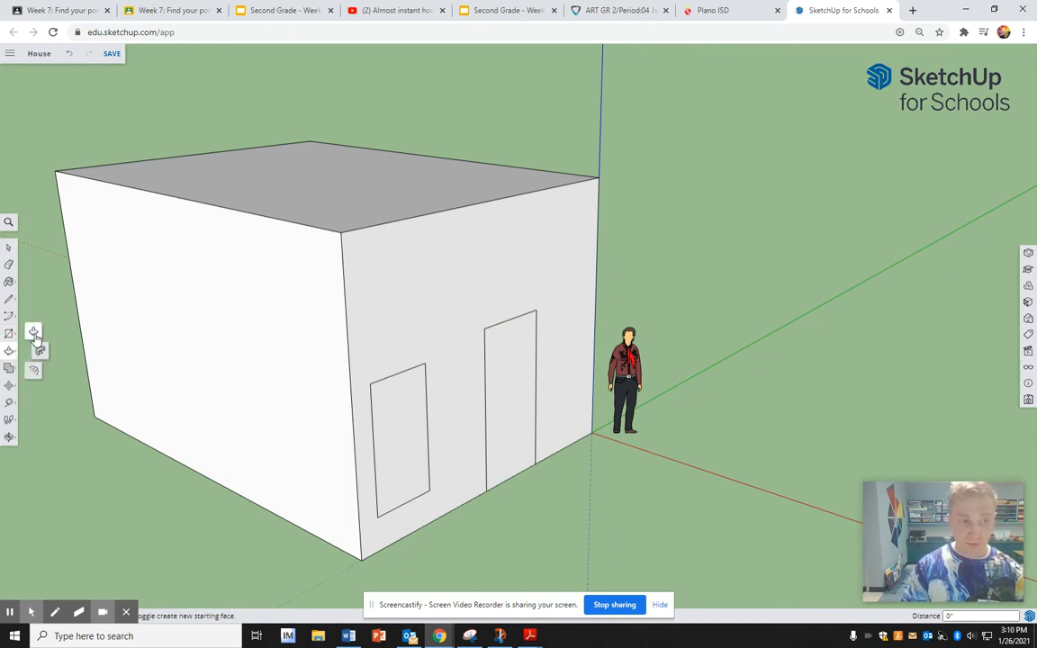
drag(418, 469, 408, 463)
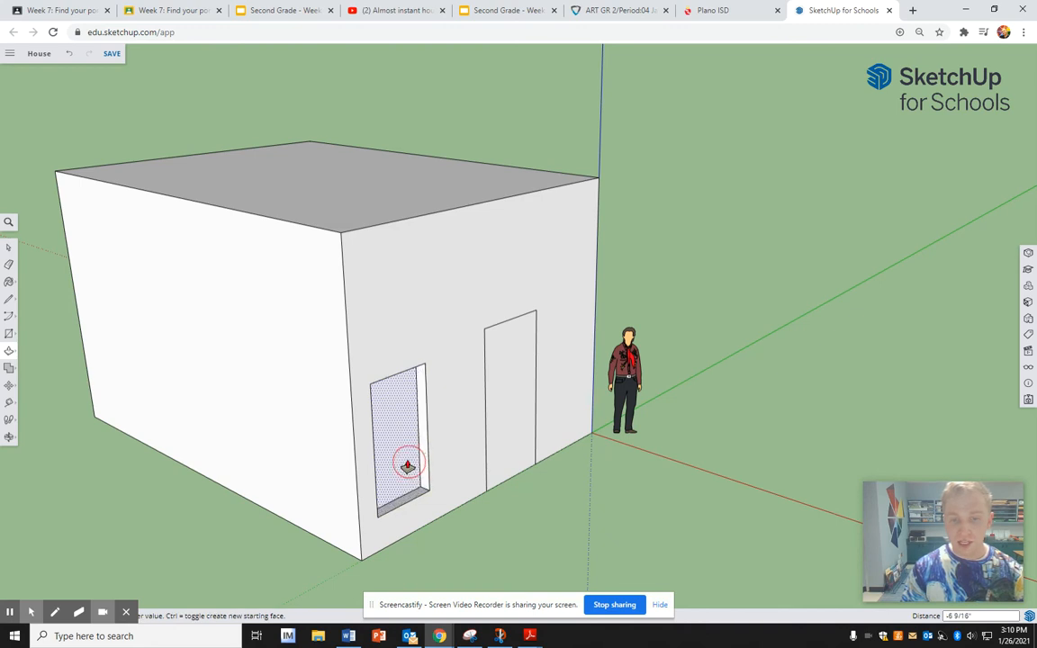
click(505, 448)
drag(505, 449, 494, 445)
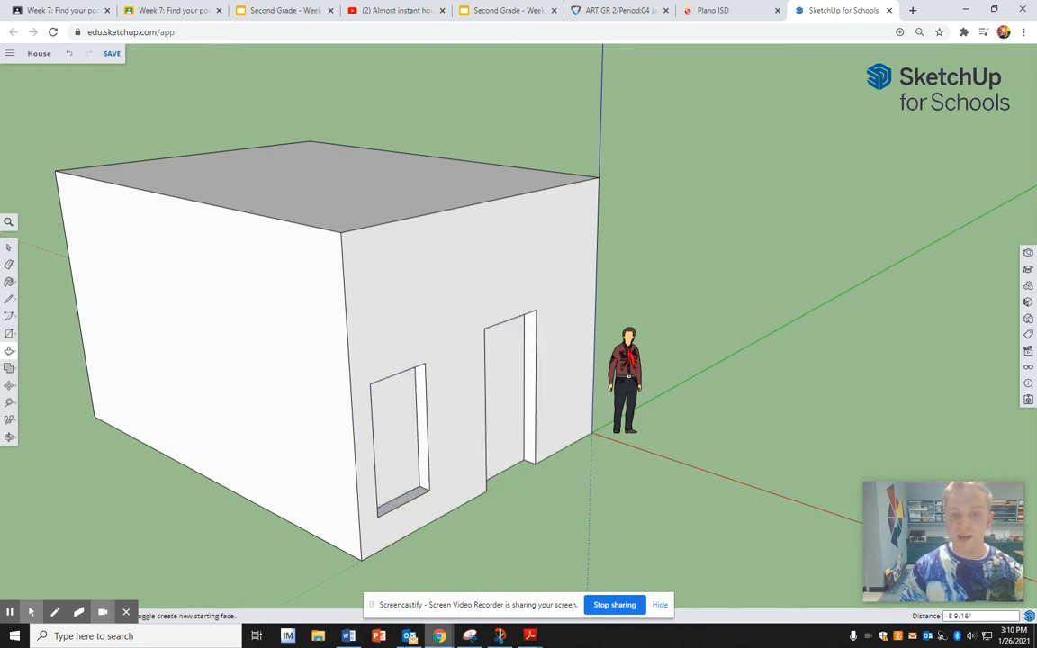
- Draw a round window with a radius of about 3' on the side wall beside the figure and recess it about 1' 1"
click(9, 437)
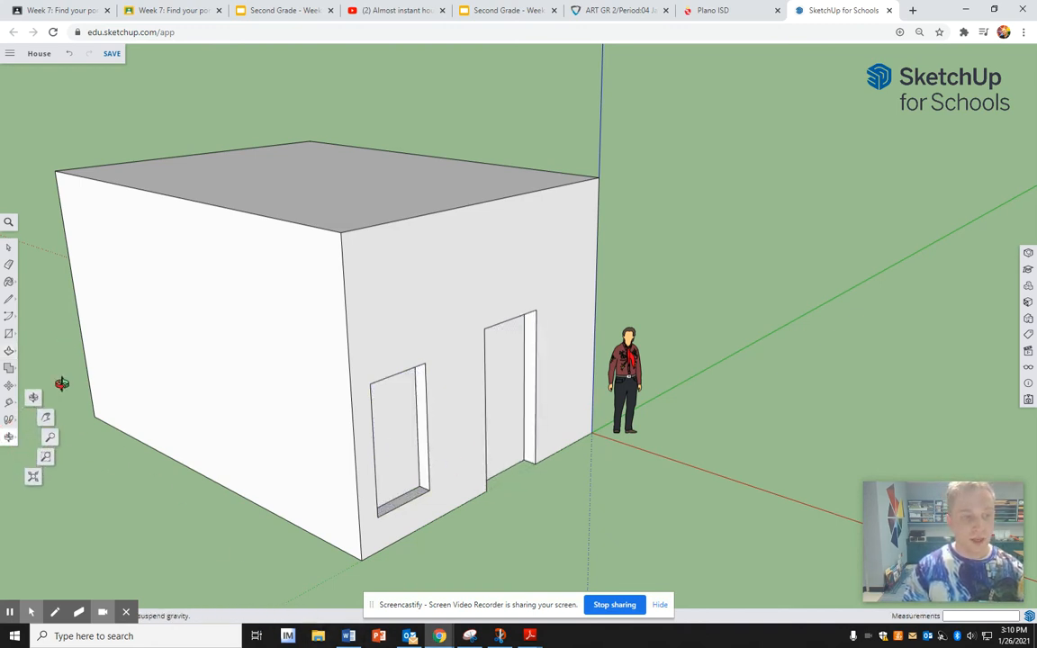
drag(523, 294, 35, 354)
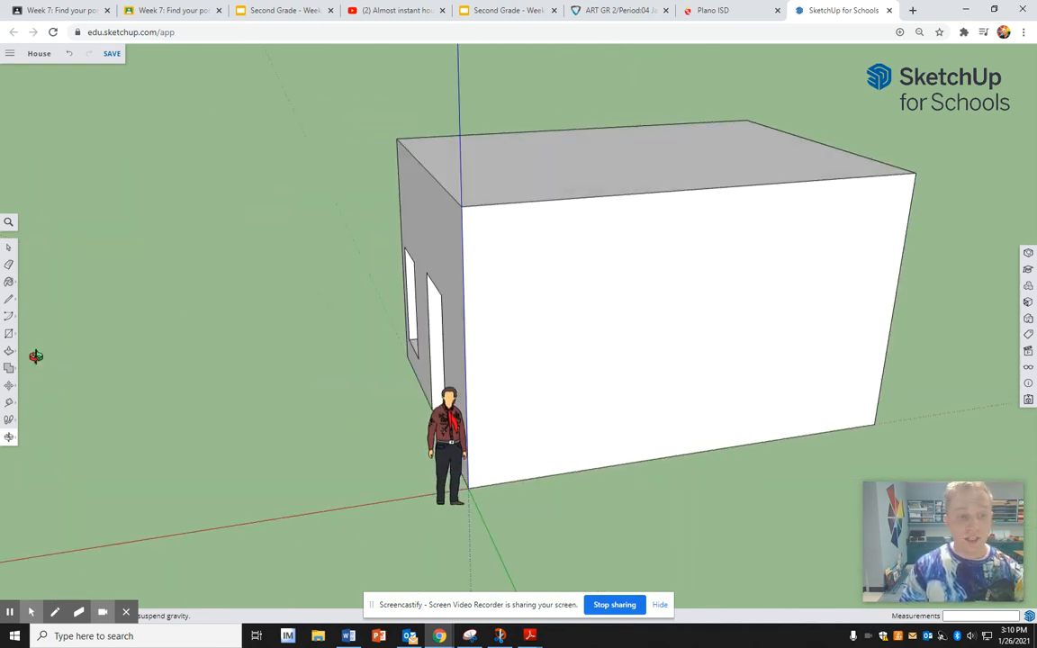
click(7, 335)
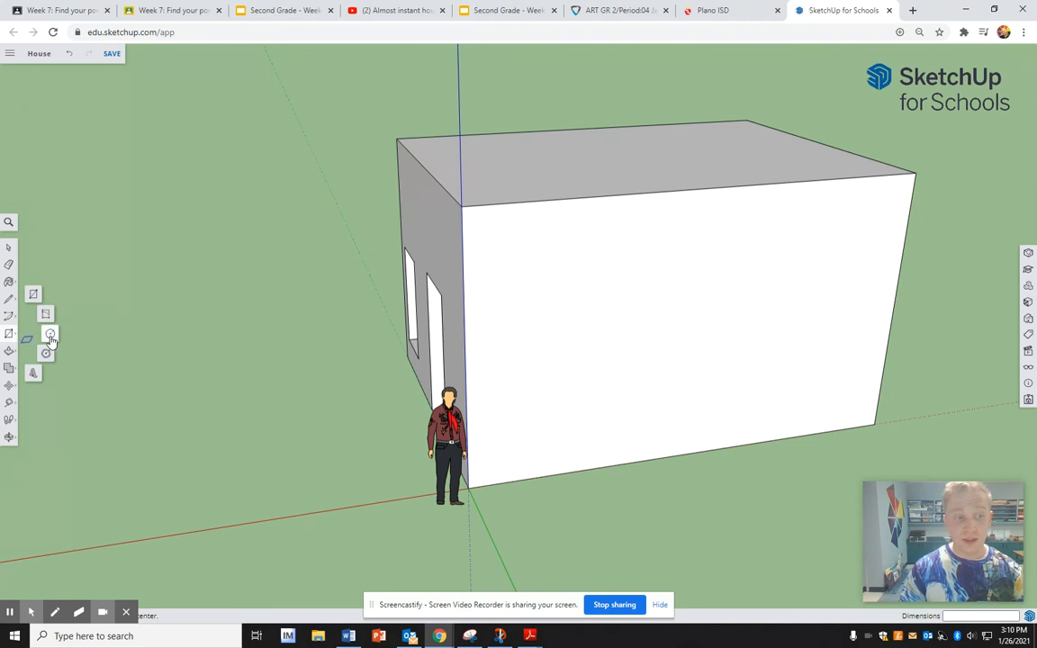
click(51, 335)
click(597, 310)
click(628, 359)
click(10, 351)
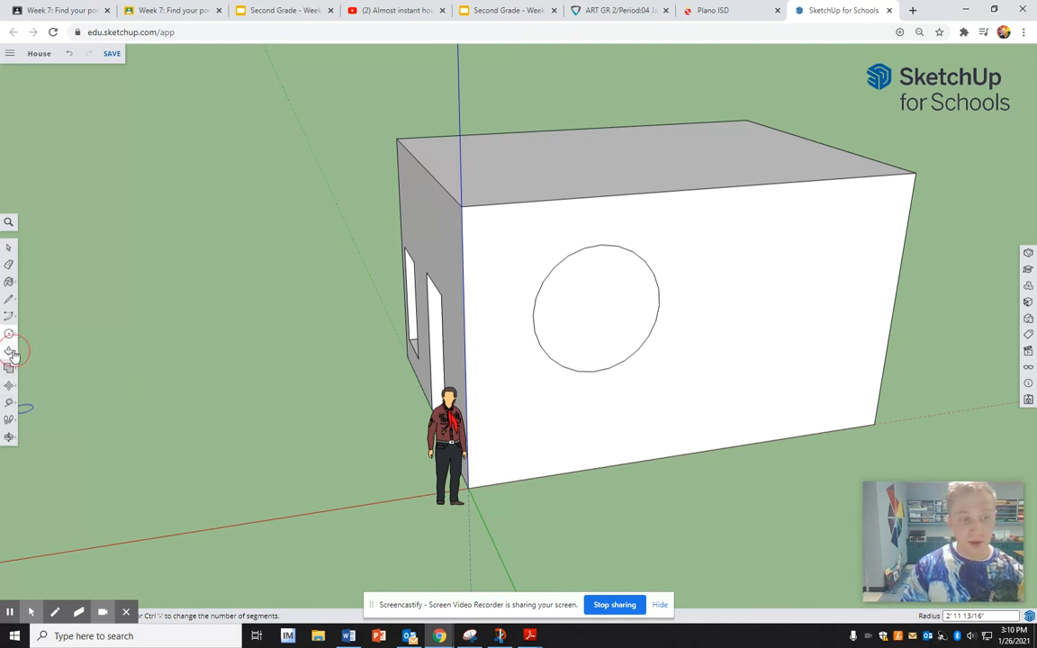
click(584, 313)
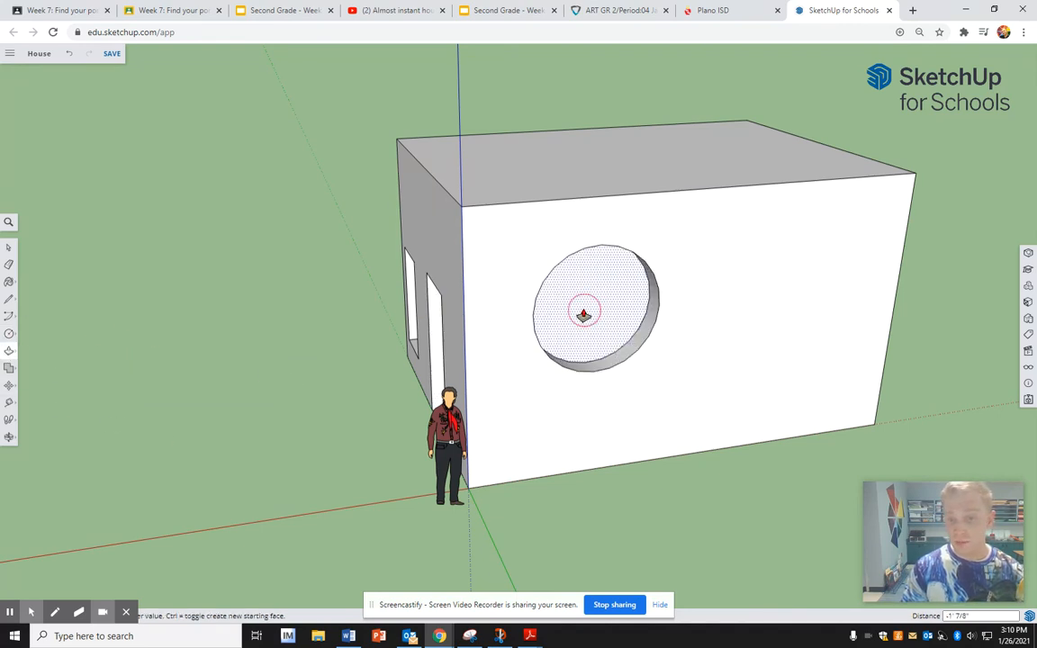
- Draw a line about 21' 9" long across the box's top face, from the front edge's midpoint to the back edge's midpoint
click(8, 385)
drag(507, 234, 800, 312)
drag(563, 234, 525, 108)
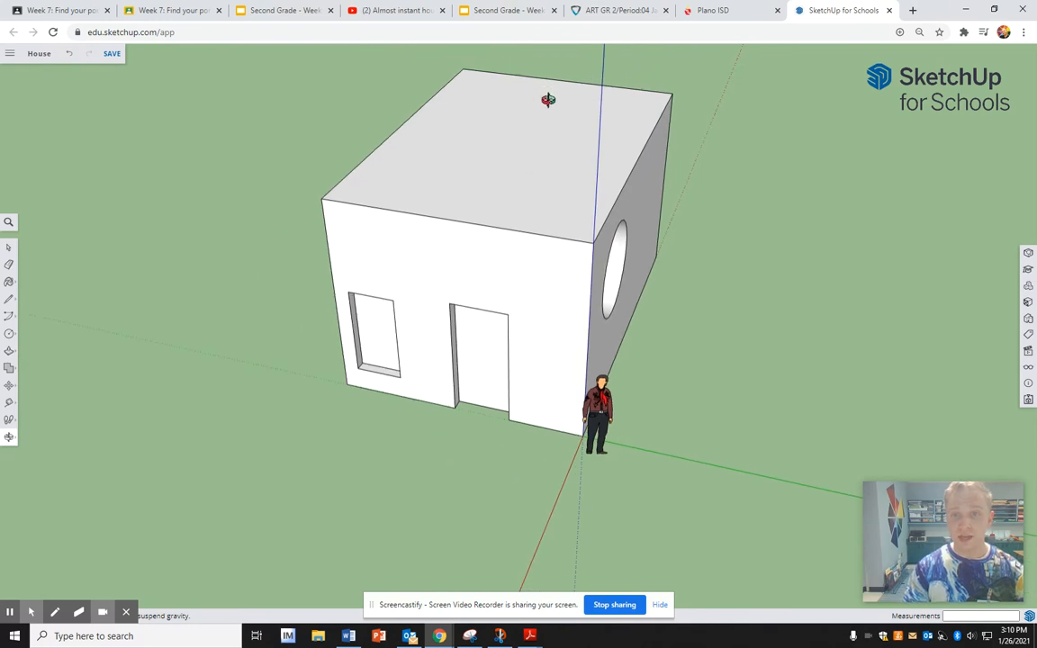
scroll(537, 83, up, 2)
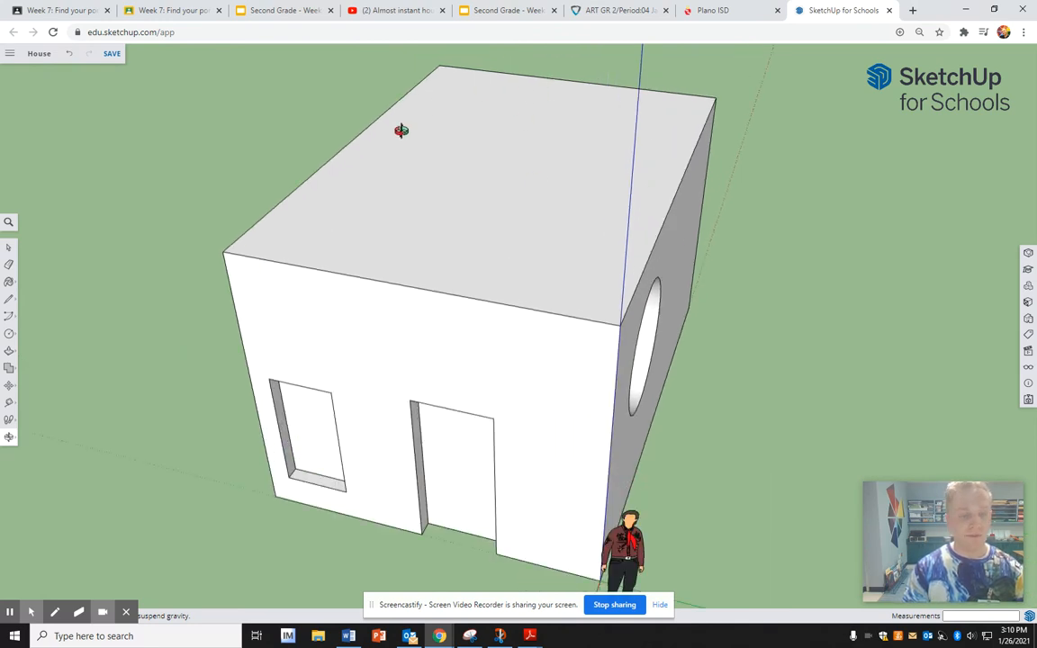
click(10, 304)
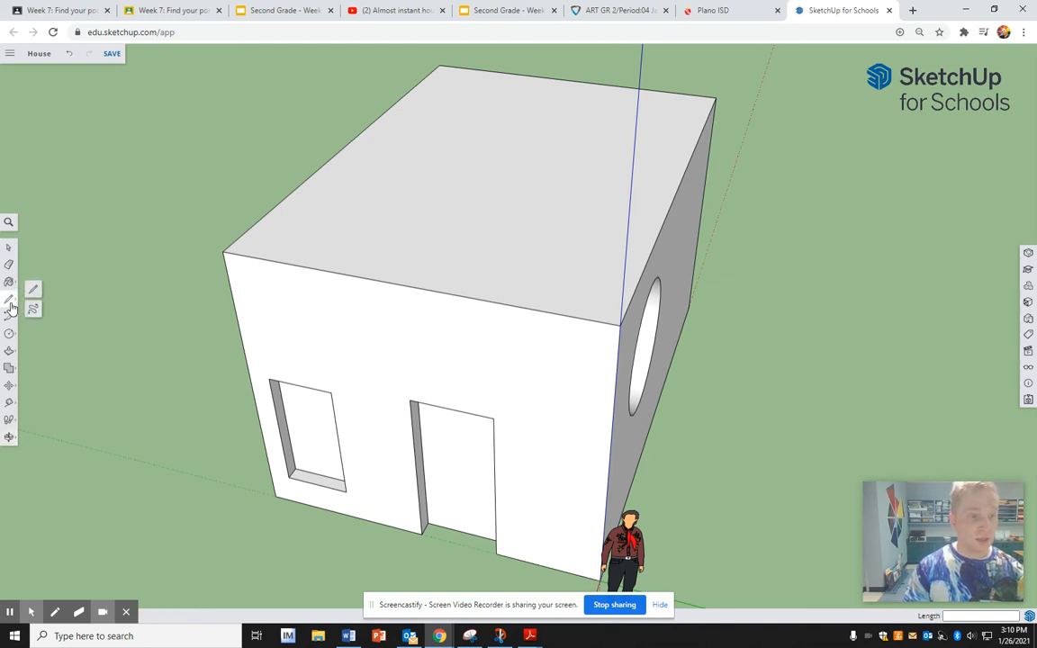
click(33, 289)
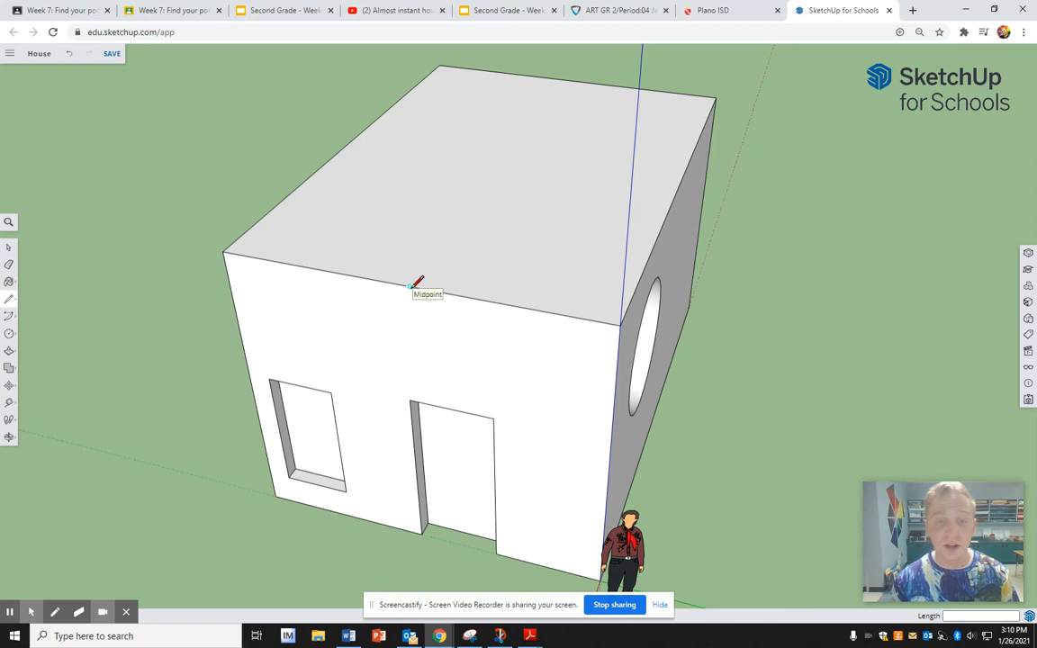
scroll(416, 285, up, 3)
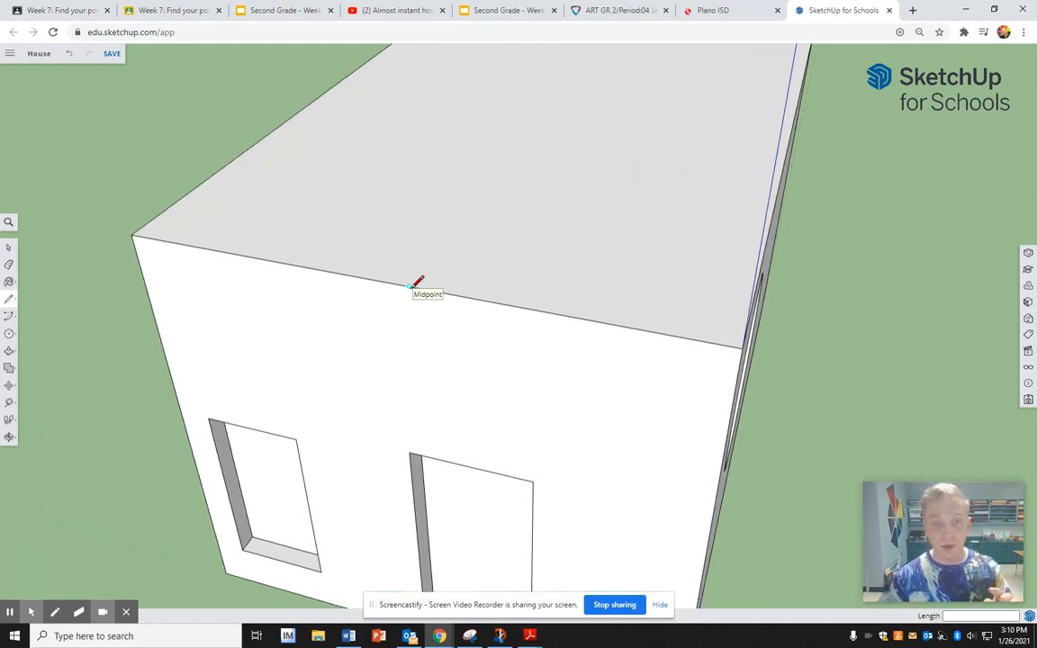
scroll(412, 287, down, 4)
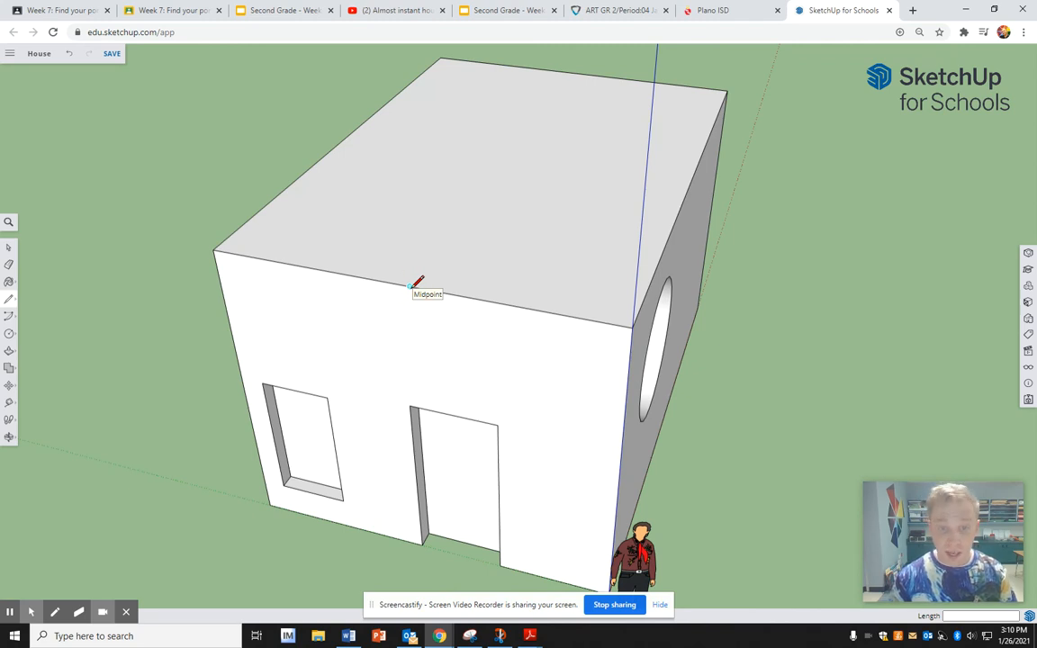
click(410, 286)
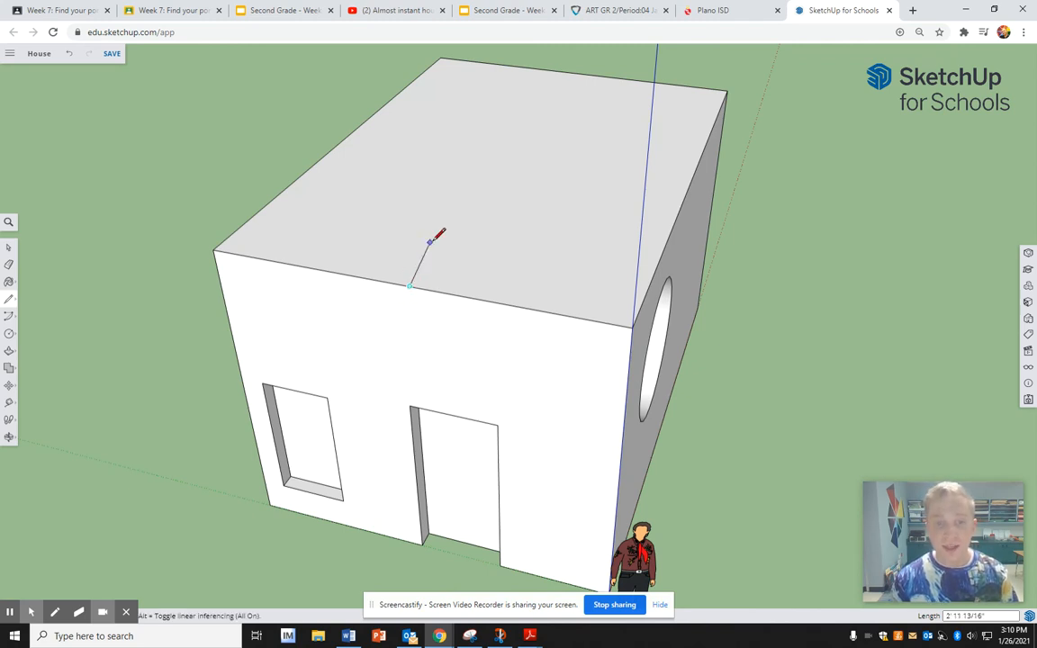
click(577, 74)
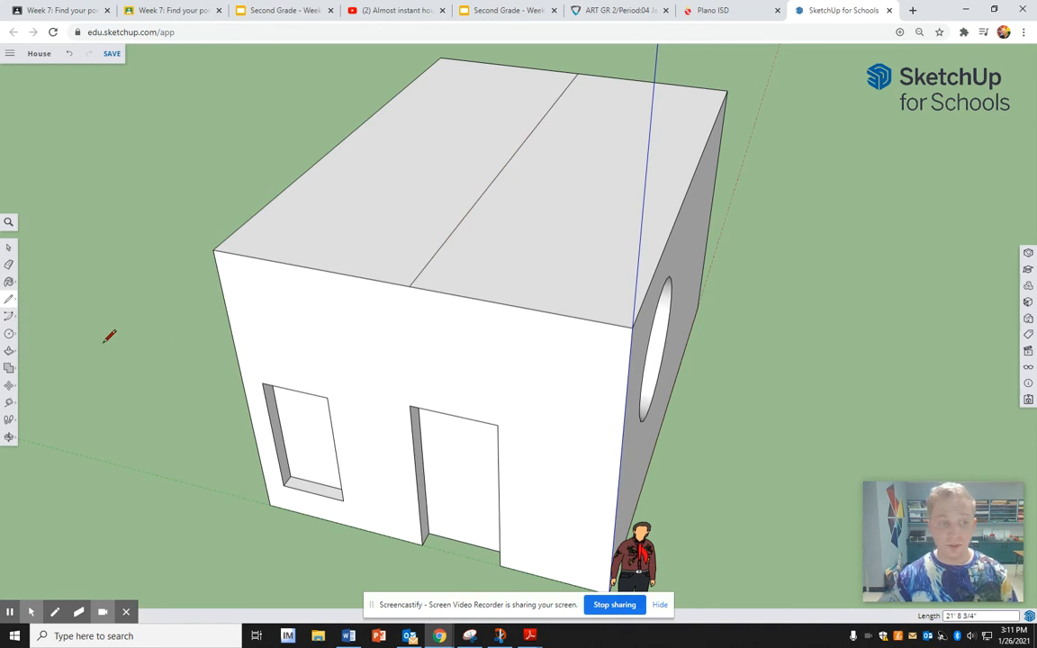
- Move the top face's center line straight up to form a gabled roof over the box
click(9, 388)
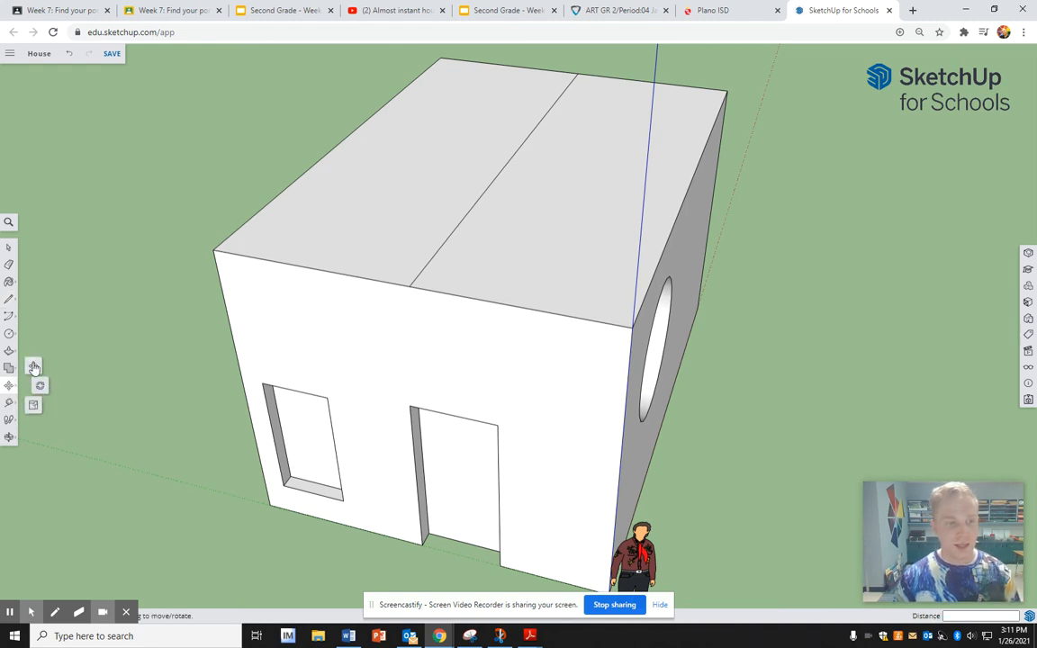
click(34, 369)
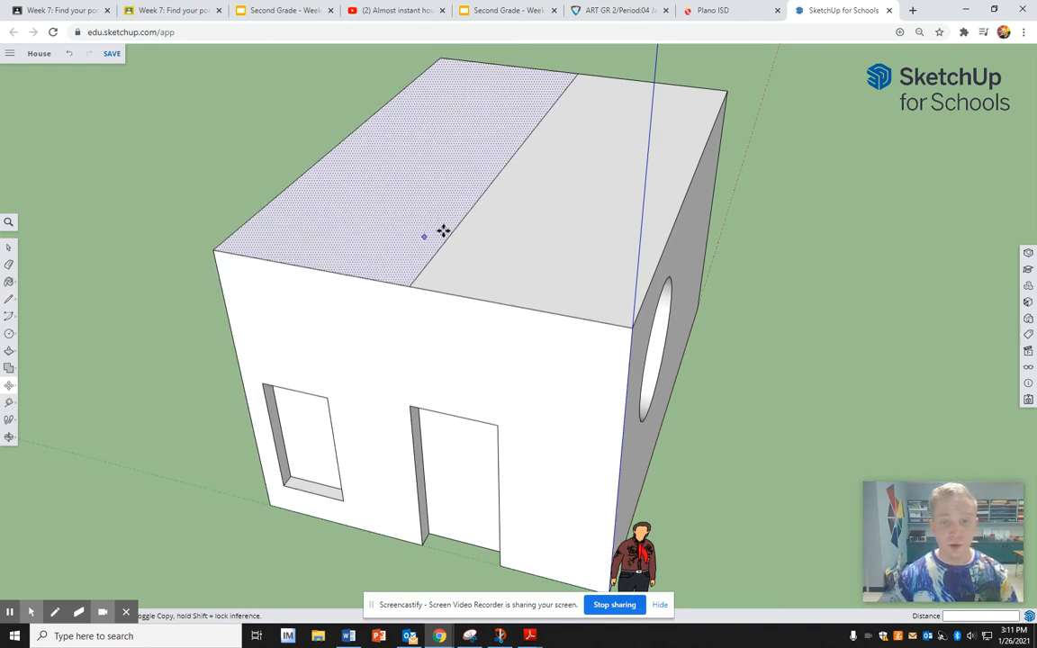
click(458, 229)
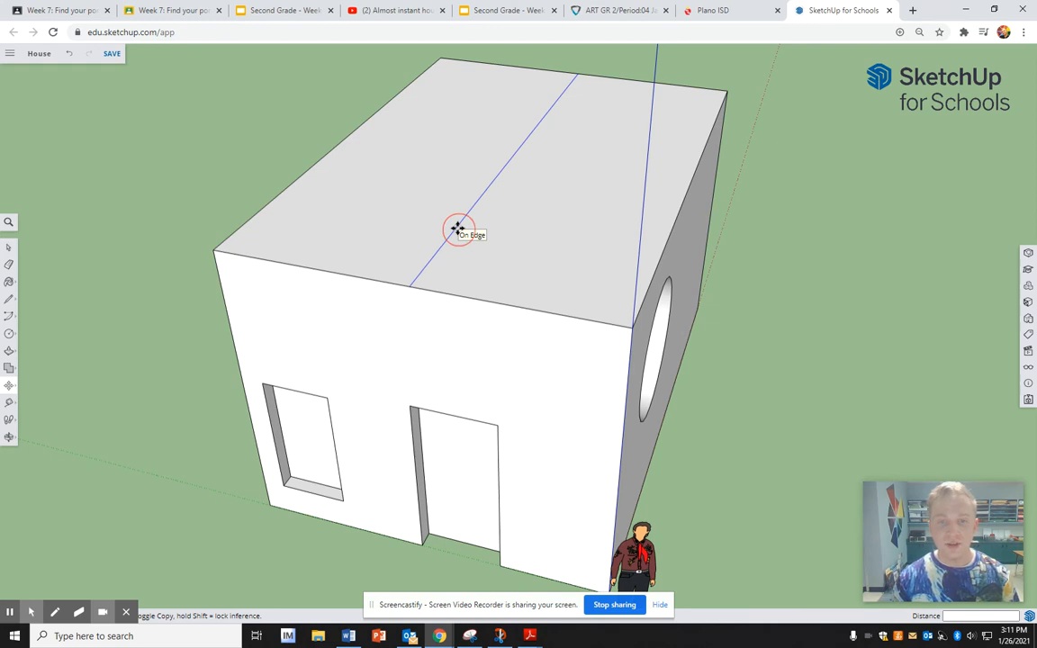
drag(458, 228, 459, 72)
scroll(430, 162, down, 5)
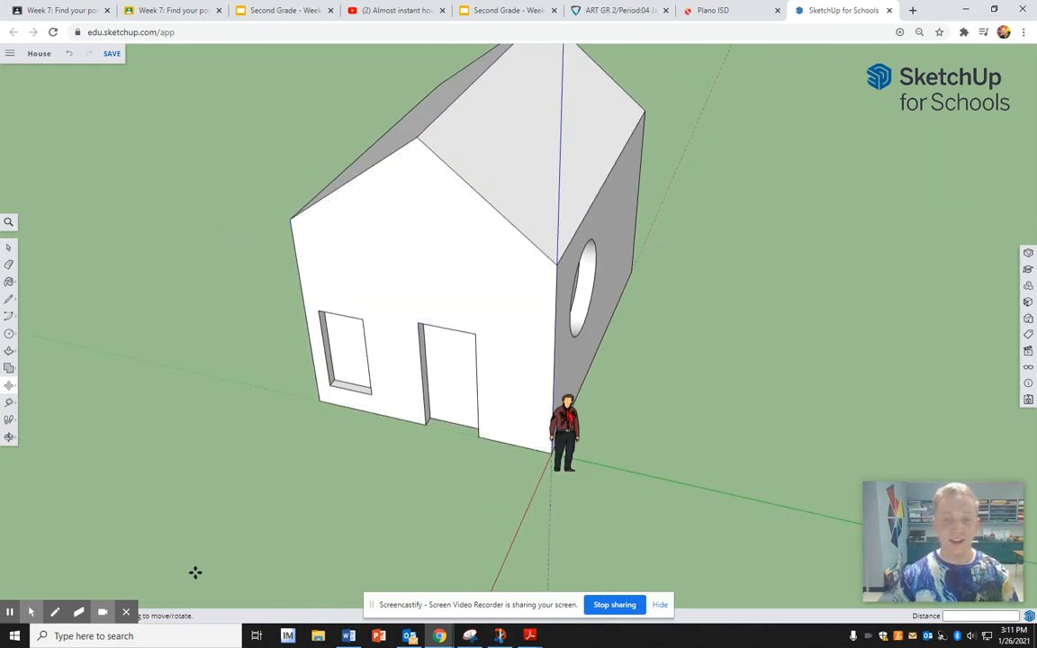
- Paint the front wall with the model's bright red material
click(14, 438)
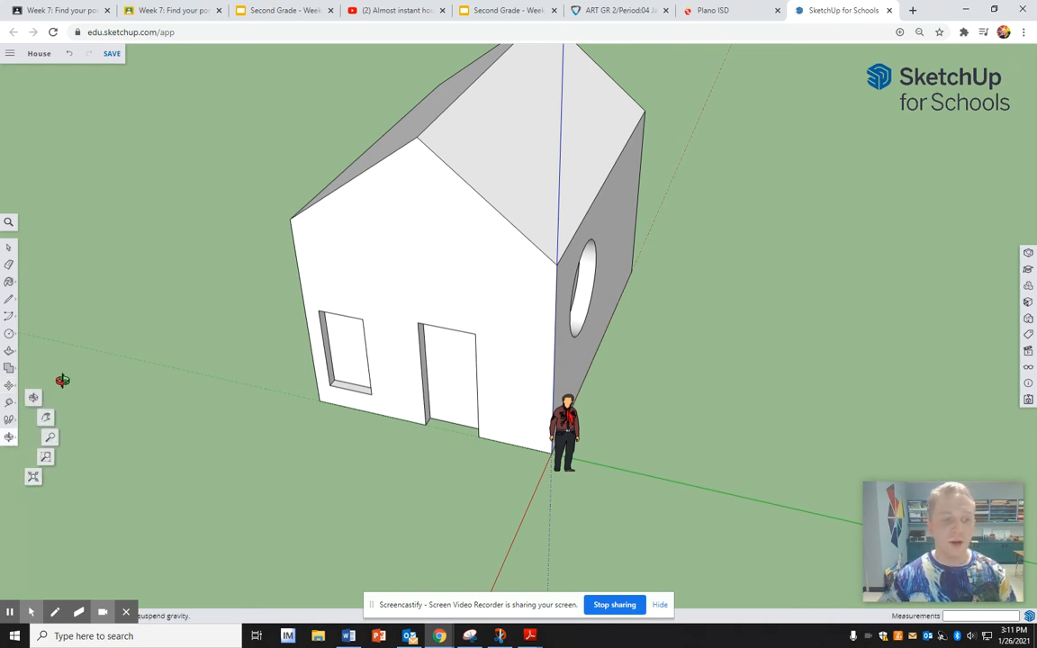
click(34, 398)
drag(317, 296, 162, 308)
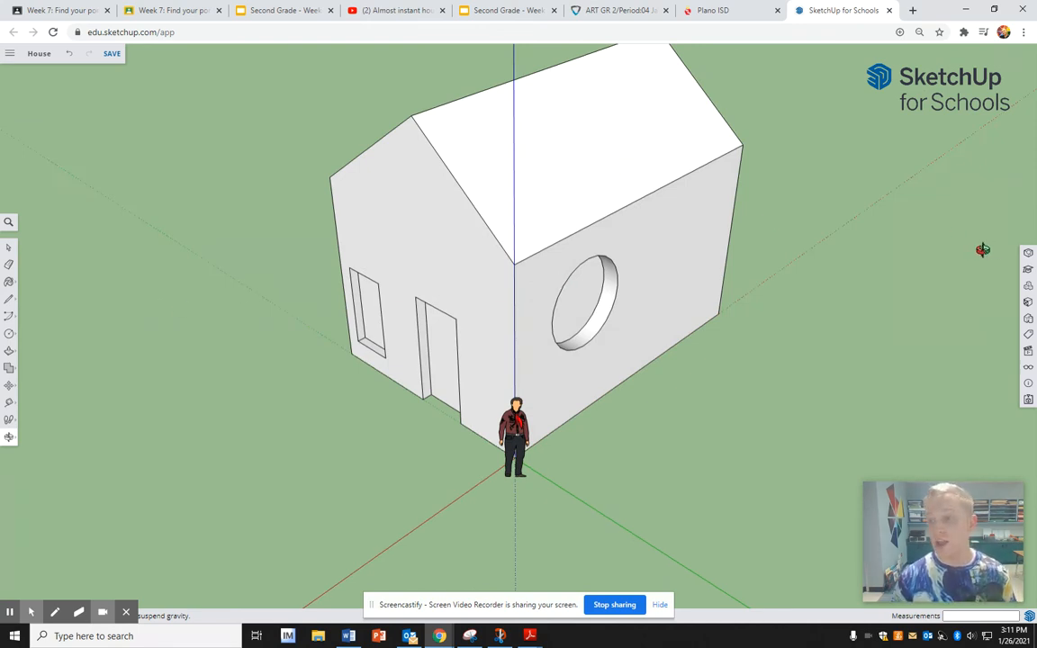
click(1028, 305)
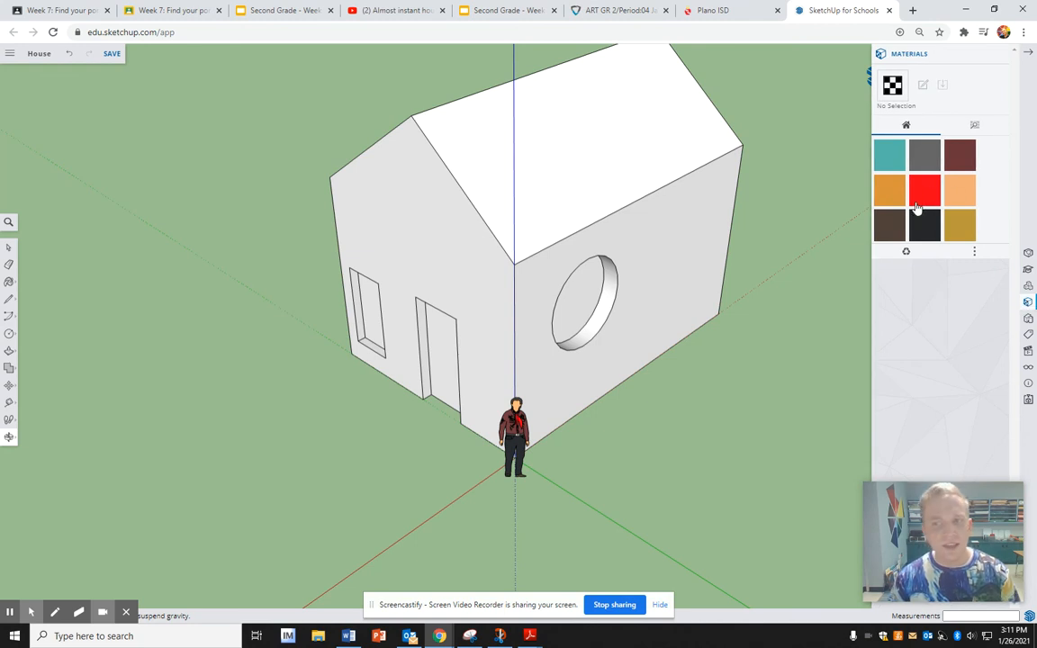
click(924, 191)
click(474, 291)
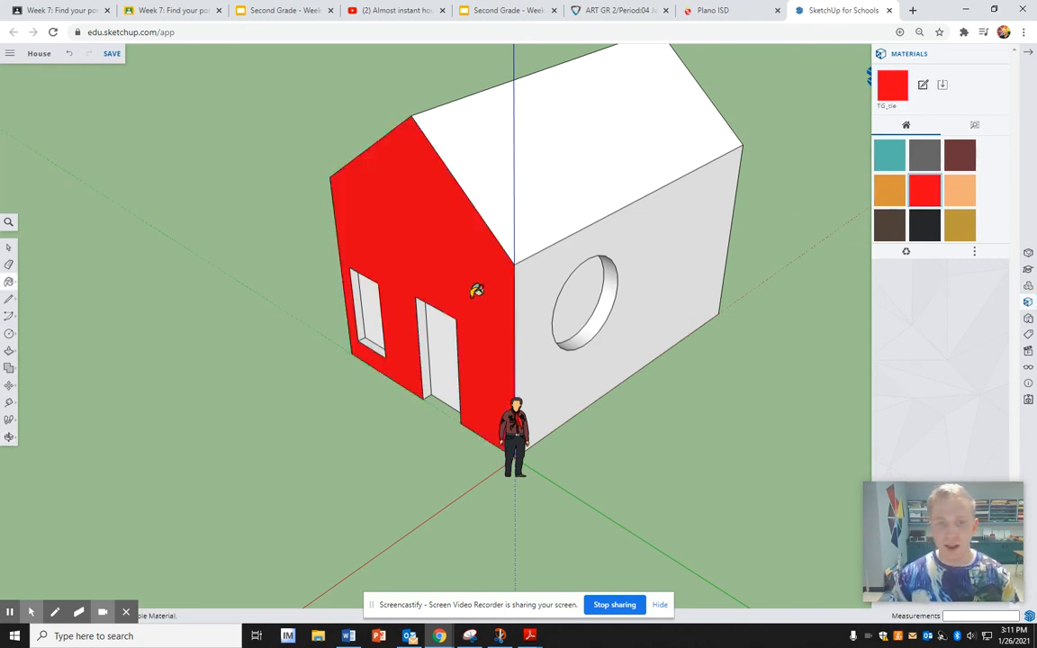
- Apply the Brick Antique 01 material to the front wall and to the side wall with the round window
click(975, 127)
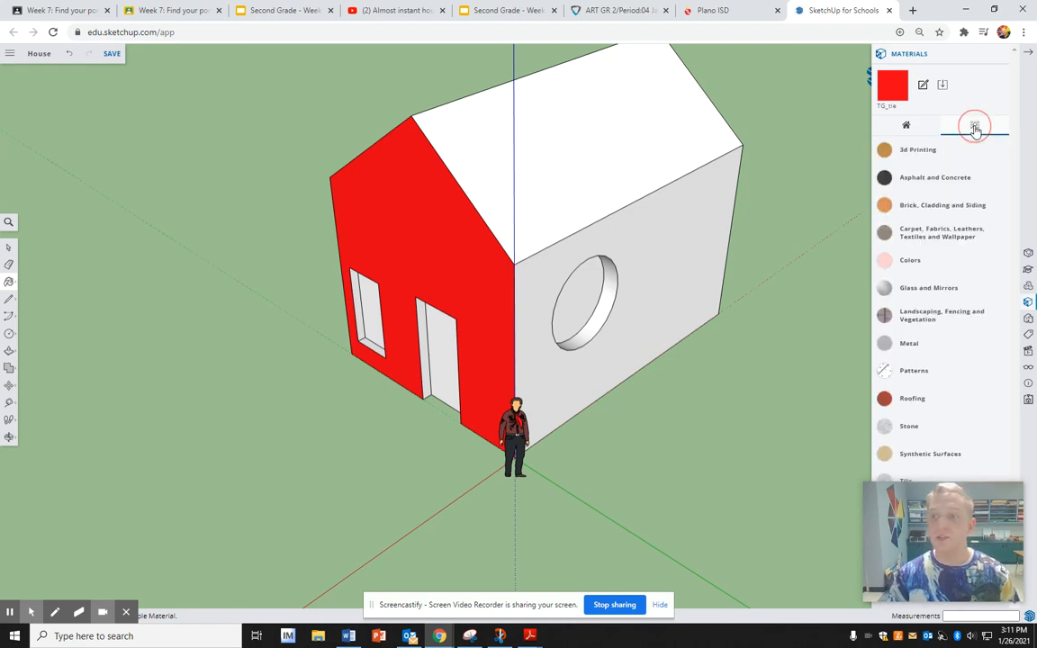
click(919, 207)
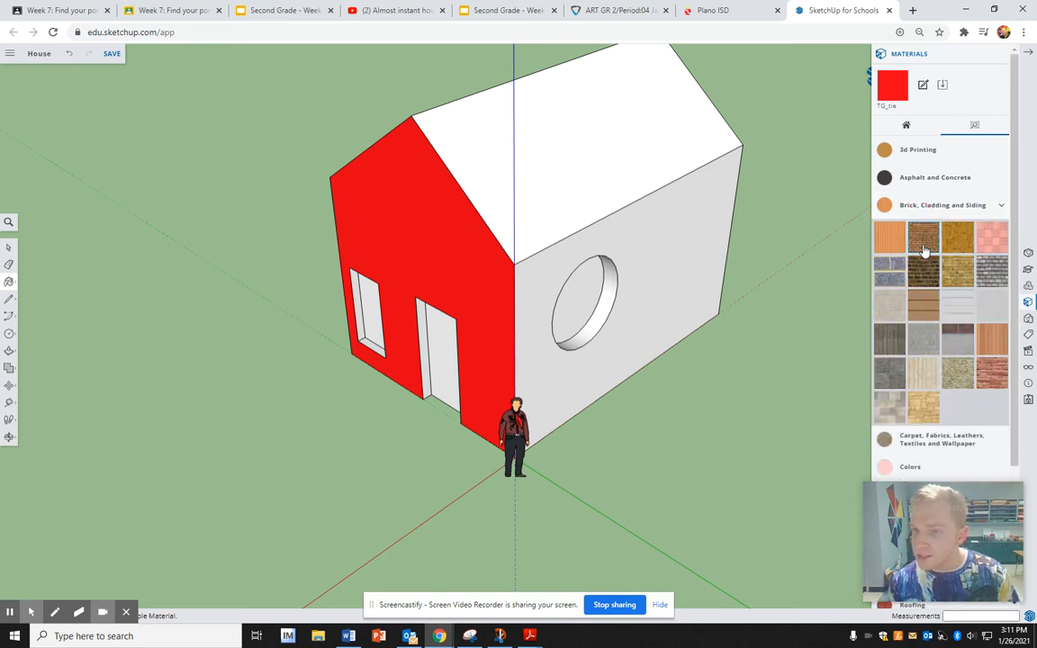
click(924, 252)
click(441, 270)
click(525, 287)
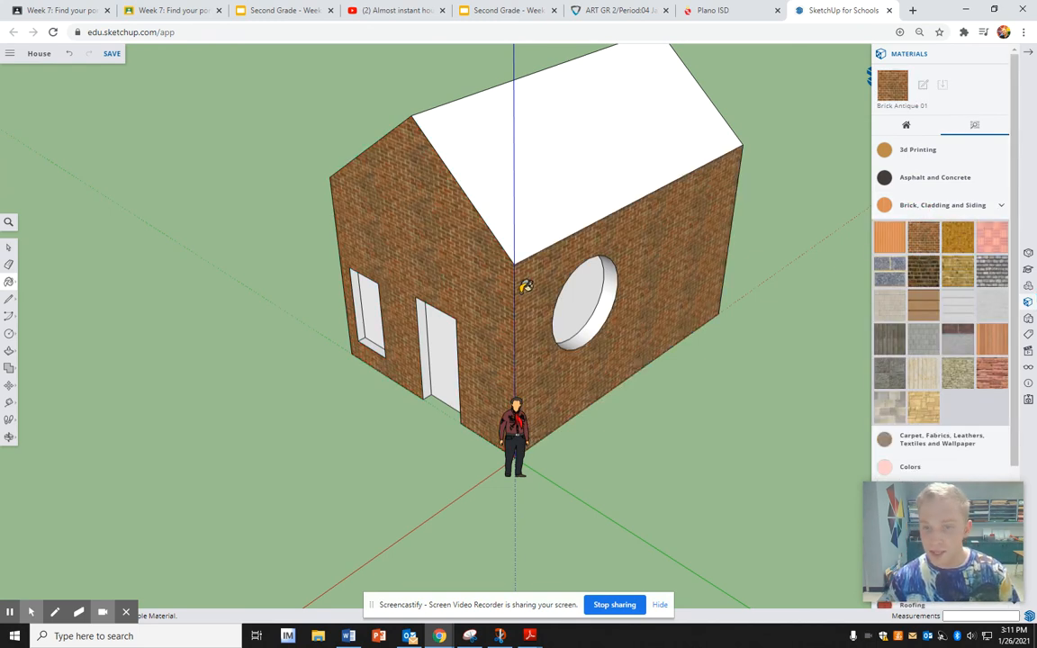
- Apply a pale blue translucent material from Glass and Mirrors to the round window, the rectangular window and the door
scroll(940, 369, down, 3)
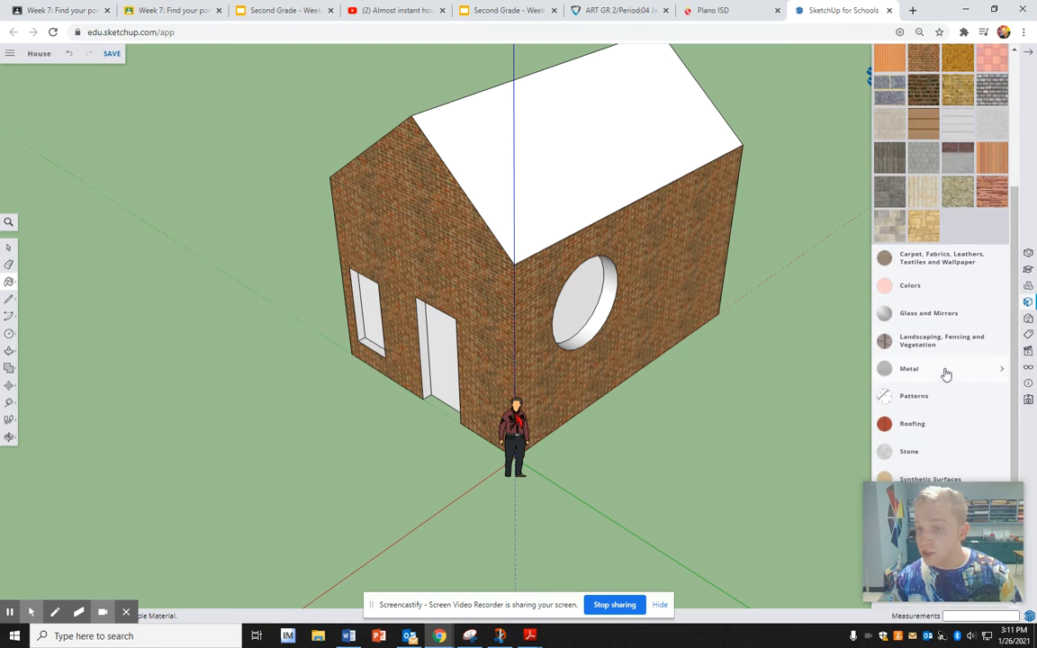
click(910, 317)
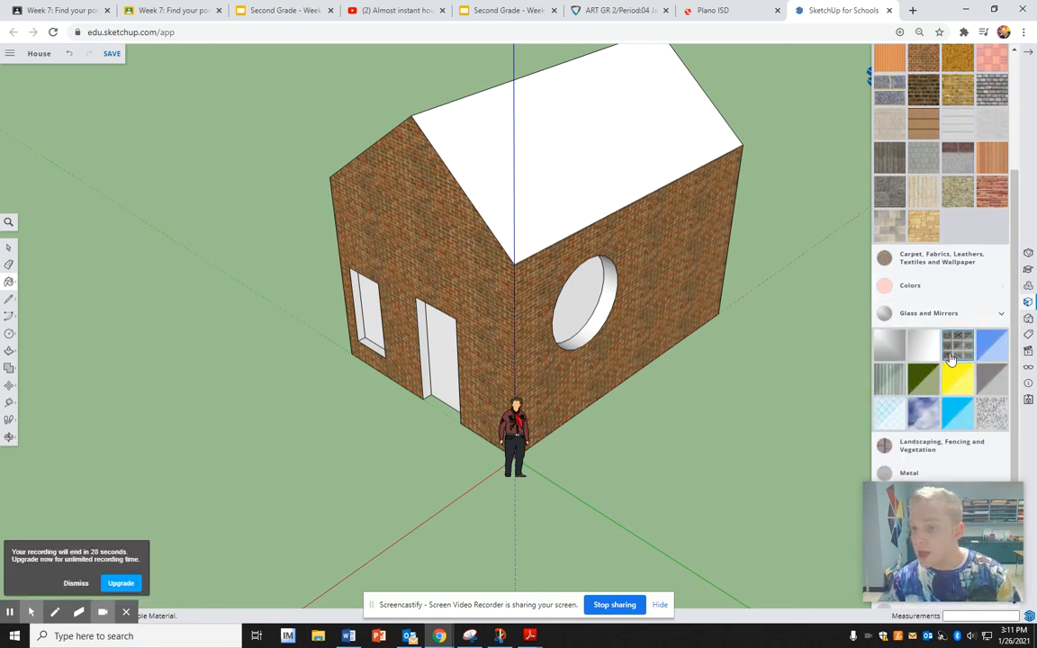
click(953, 427)
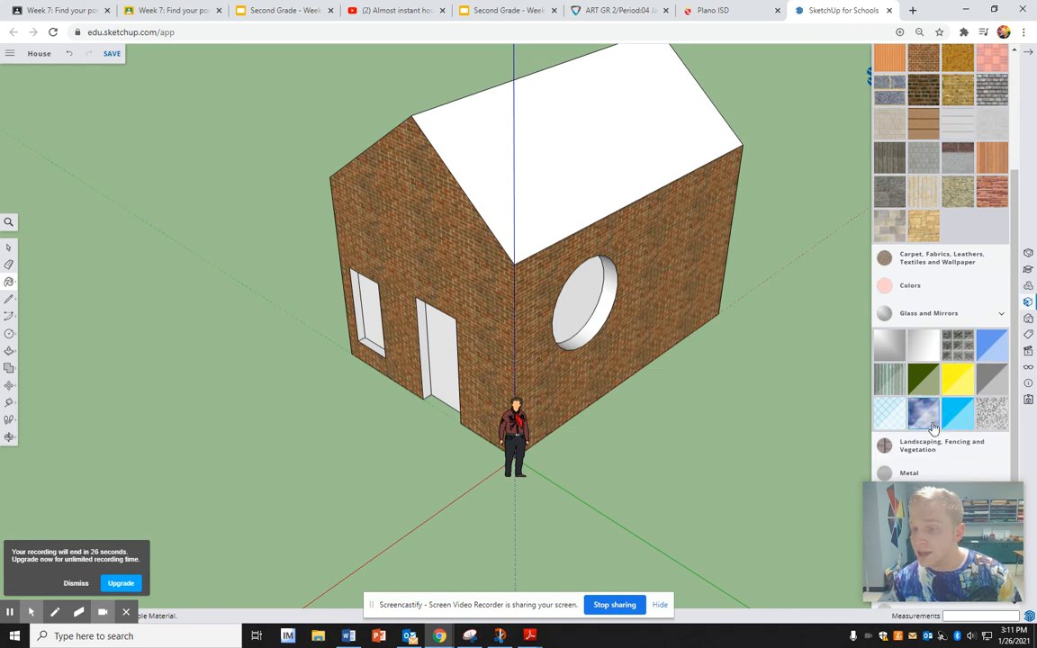
click(444, 353)
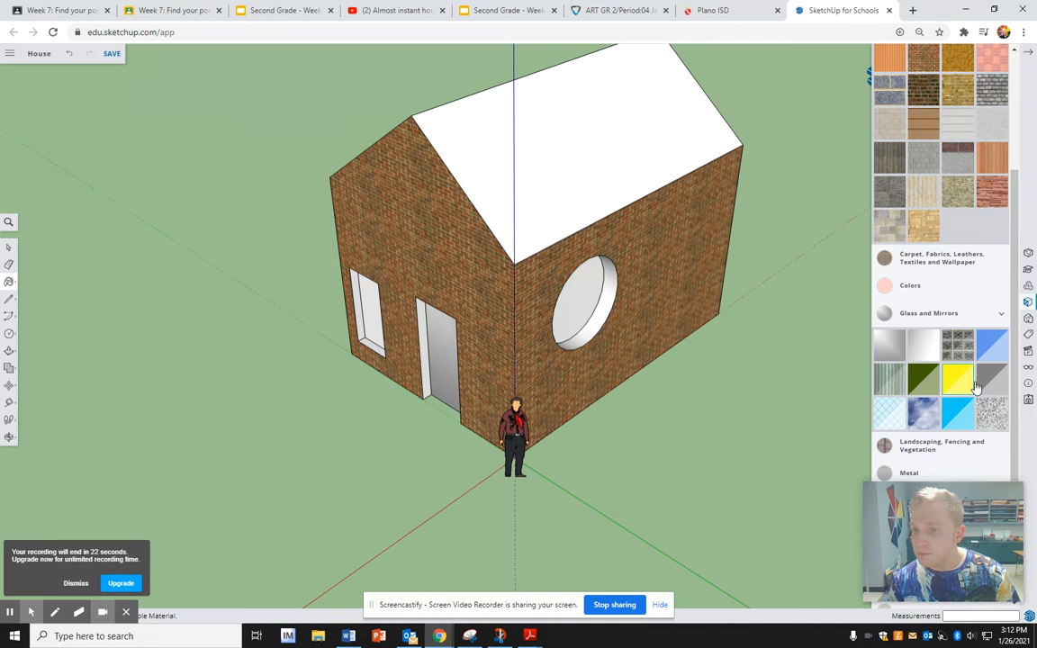
click(894, 413)
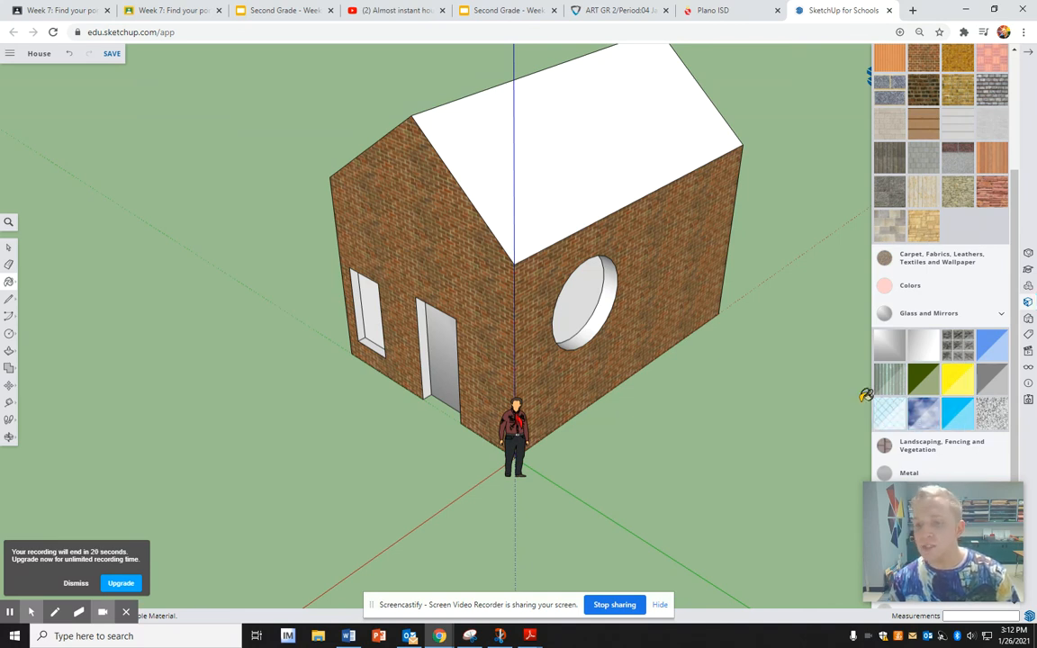
click(578, 311)
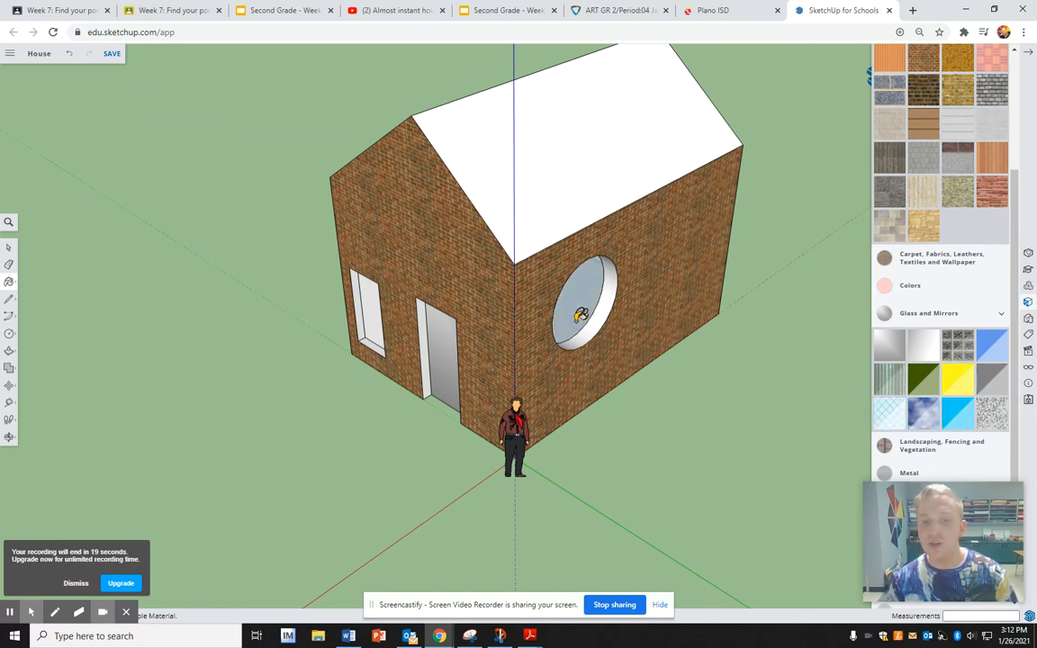
click(366, 305)
click(437, 342)
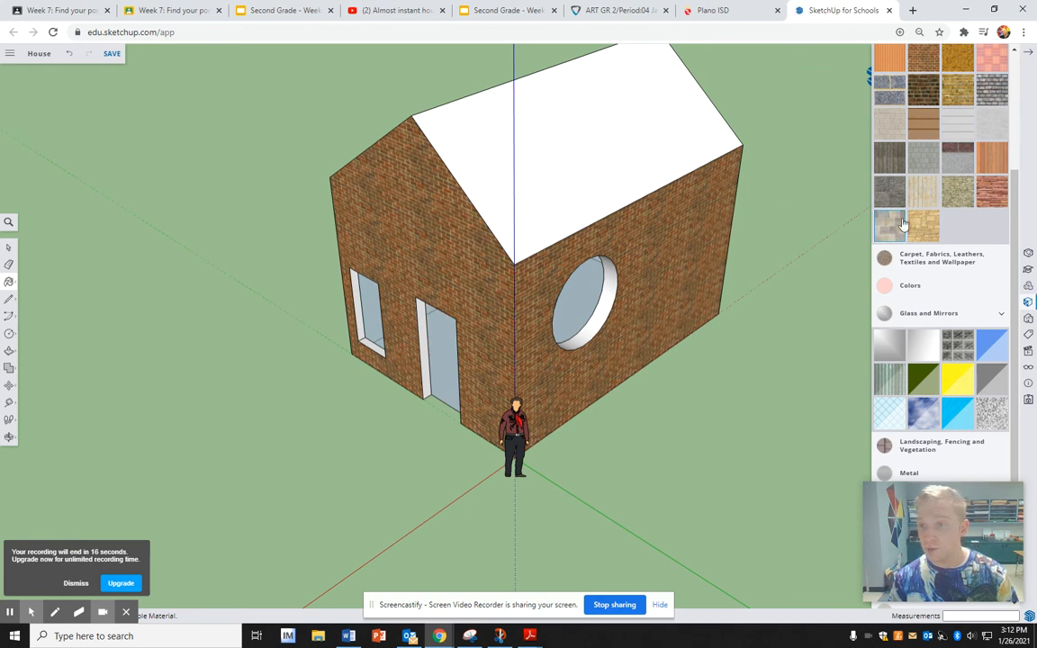
- Paint the roof slope above the round window with beige vertical cladding and the opposite slope with a dark gray material
click(600, 182)
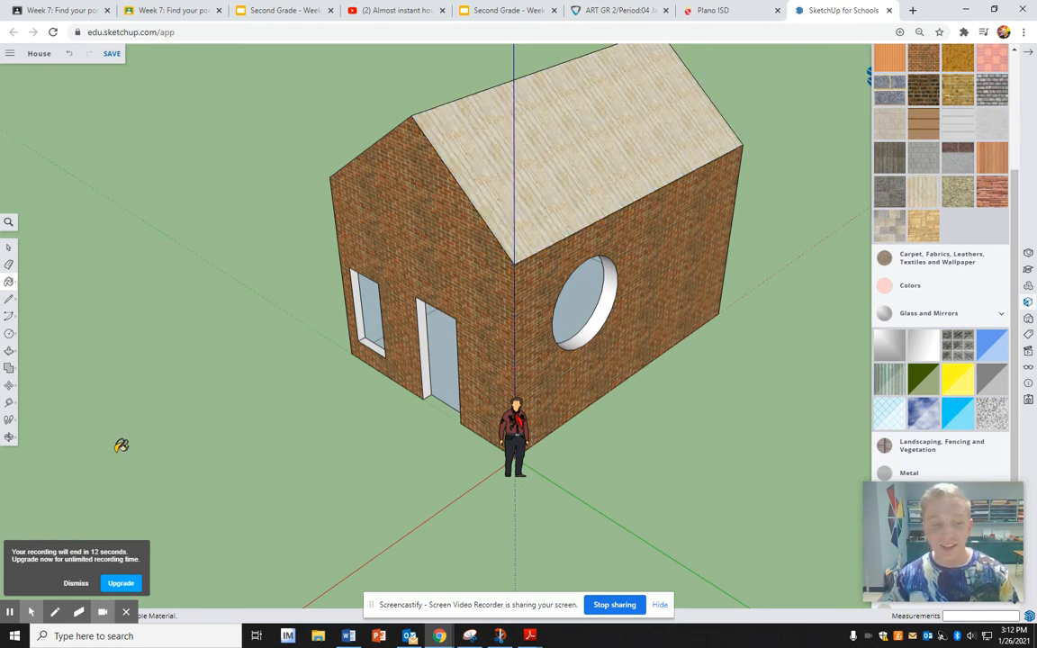
click(9, 439)
click(34, 402)
mouse_move(313, 346)
mouse_down()
mouse_move(464, 355)
mouse_move(757, 343)
mouse_move(765, 333)
mouse_up()
key(b)
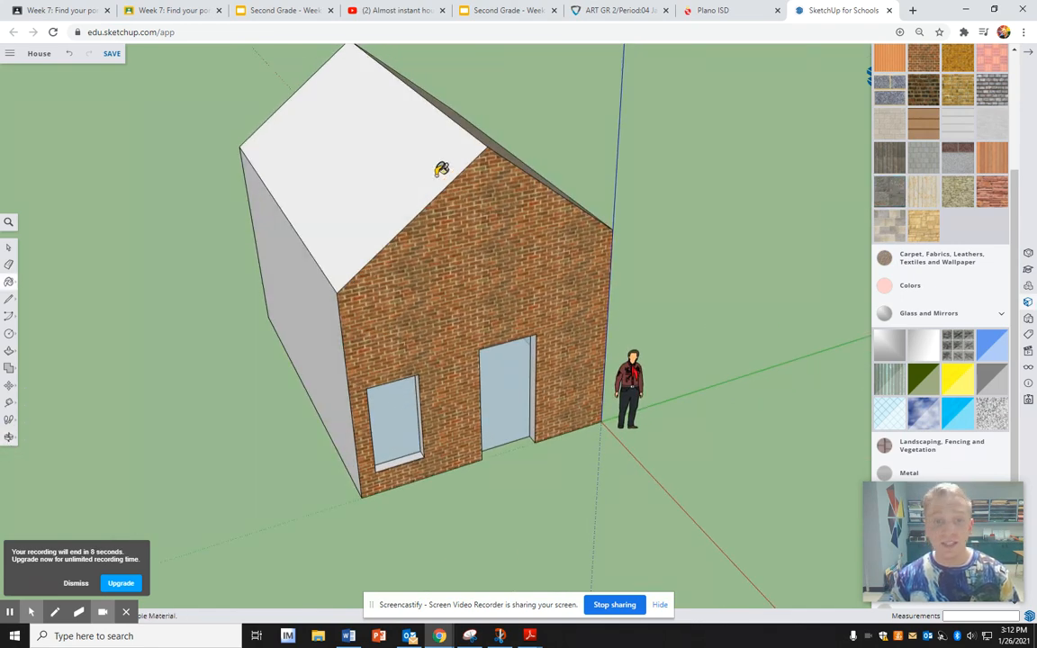
click(441, 169)
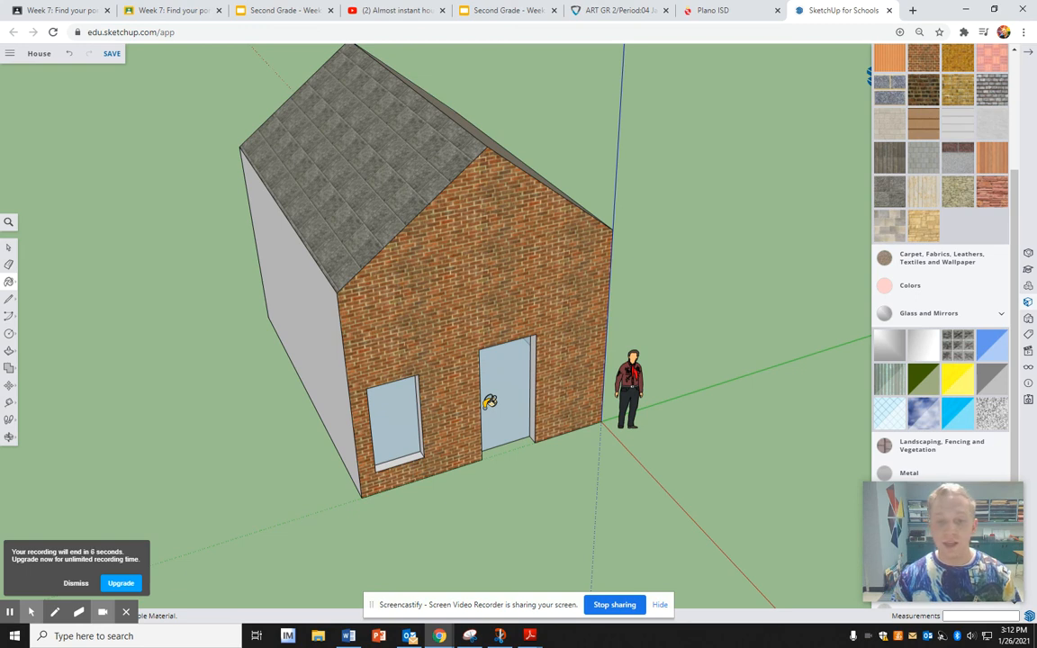